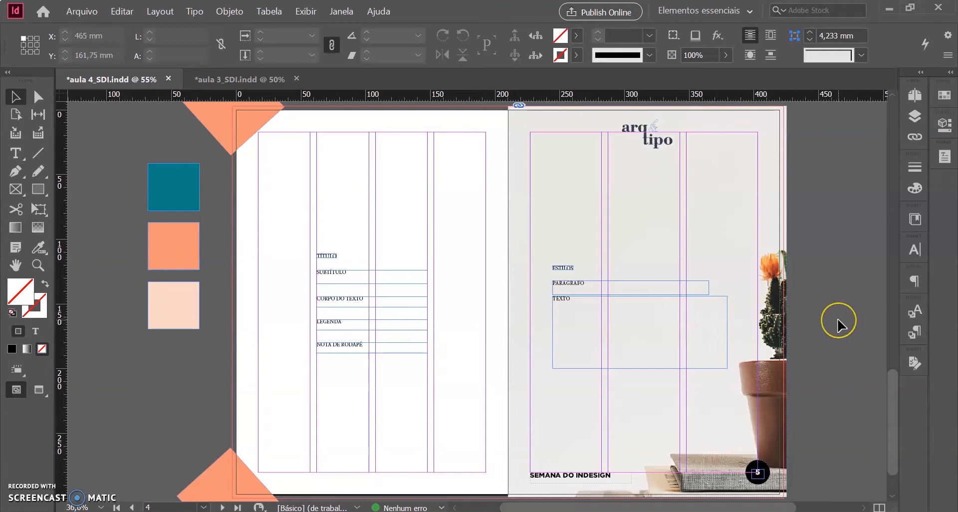
# Step: Review the character styles Título, Subtítulo, Corpo do Texto, Legenda and Nota de Rodapé one by one
pyautogui.click(916, 312)
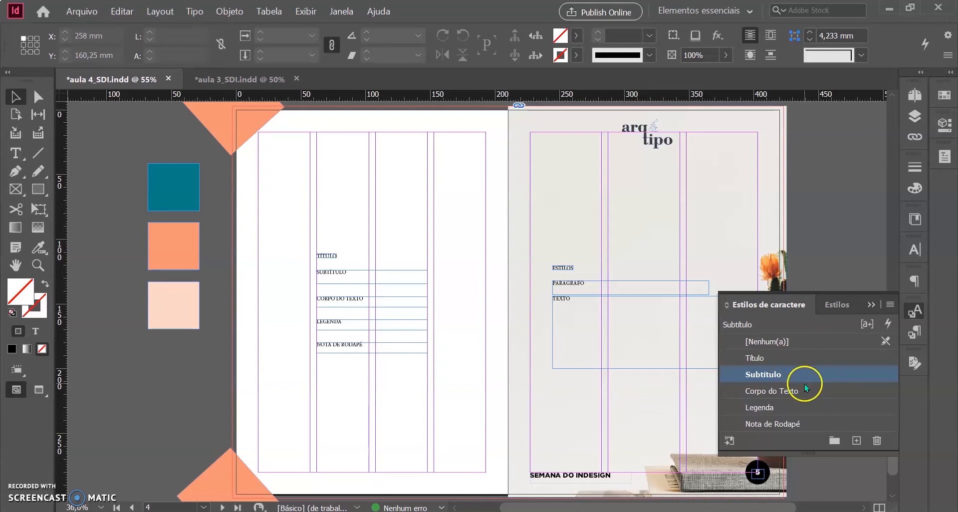
pyautogui.click(818, 356)
pyautogui.click(820, 372)
pyautogui.click(820, 386)
pyautogui.click(818, 407)
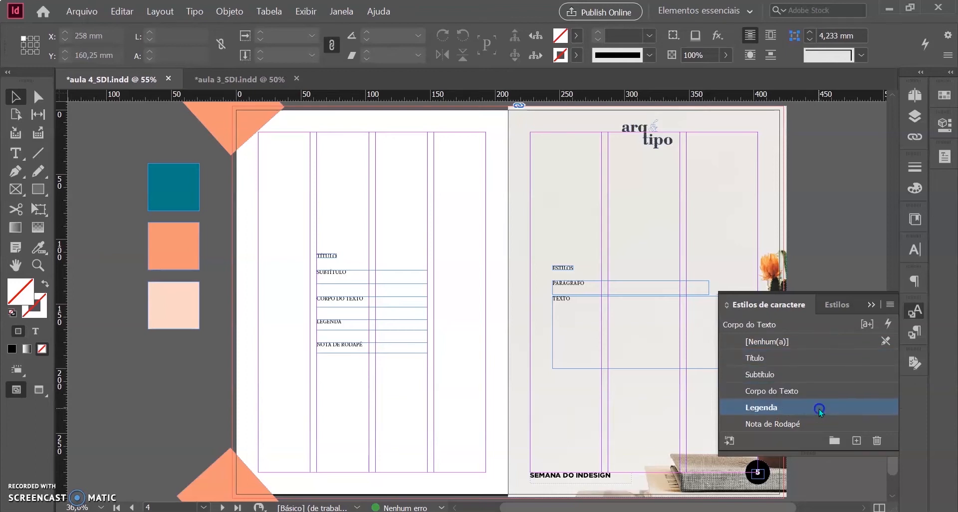
pyautogui.click(813, 421)
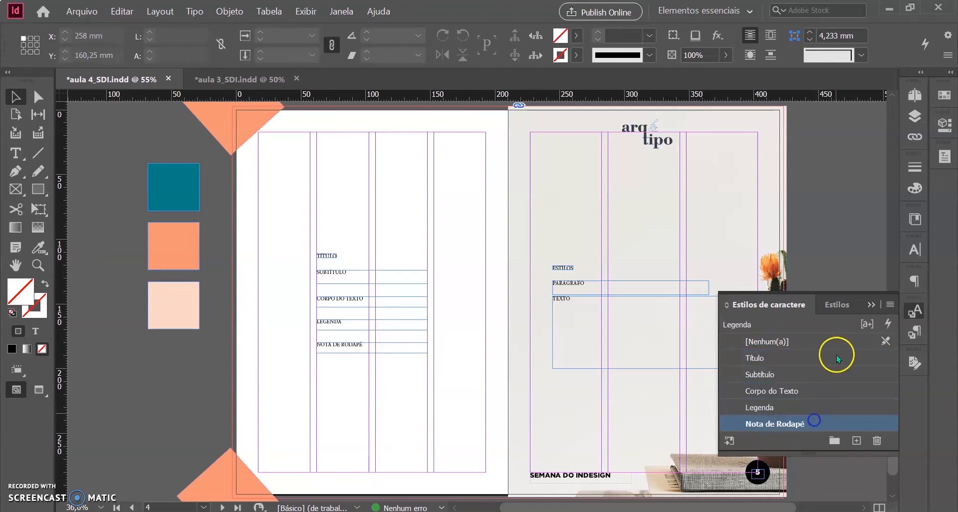
pyautogui.click(869, 304)
# Step: Apply the Título character style to the word TÍTULO on the page with the sample text labels
pyautogui.click(330, 257)
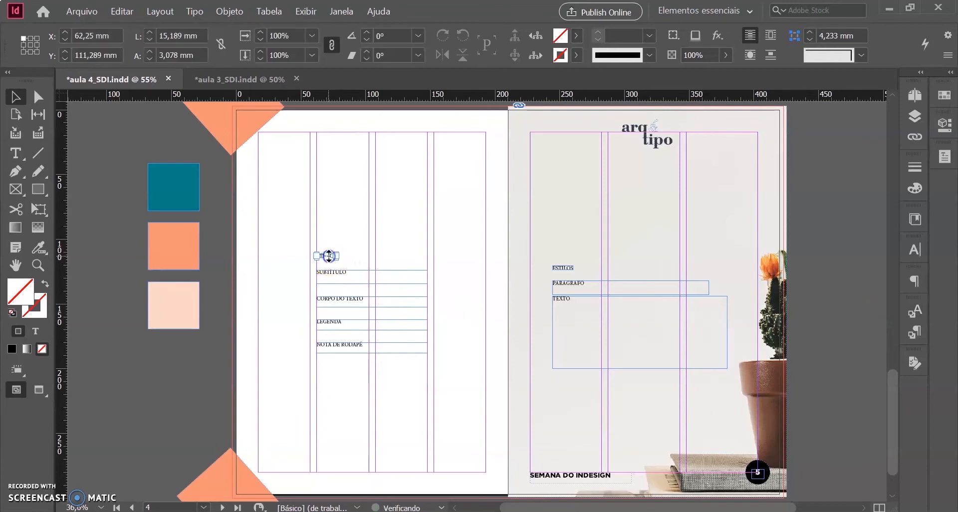
pyautogui.hotkey('ctrl', '1')
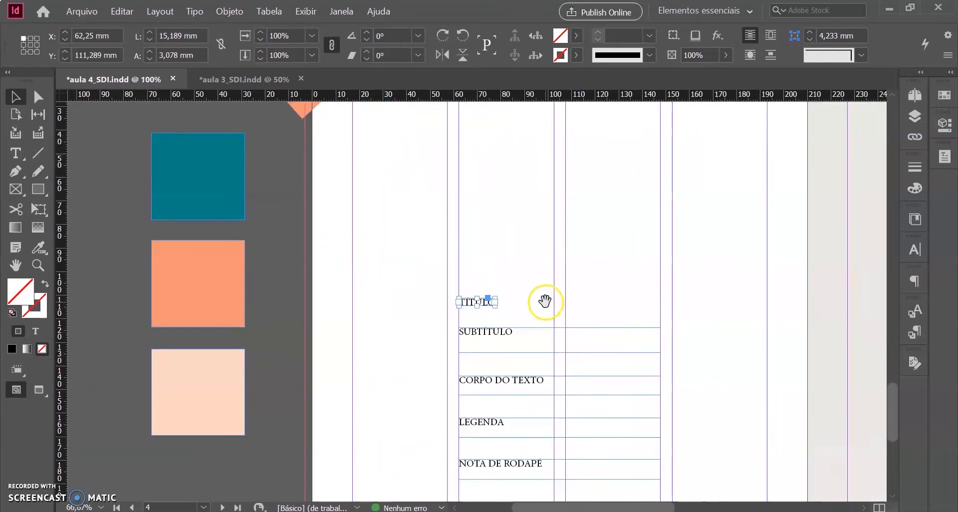
pyautogui.moveTo(546, 299); pyautogui.dragTo(406, 239)
pyautogui.doubleClick(360, 247)
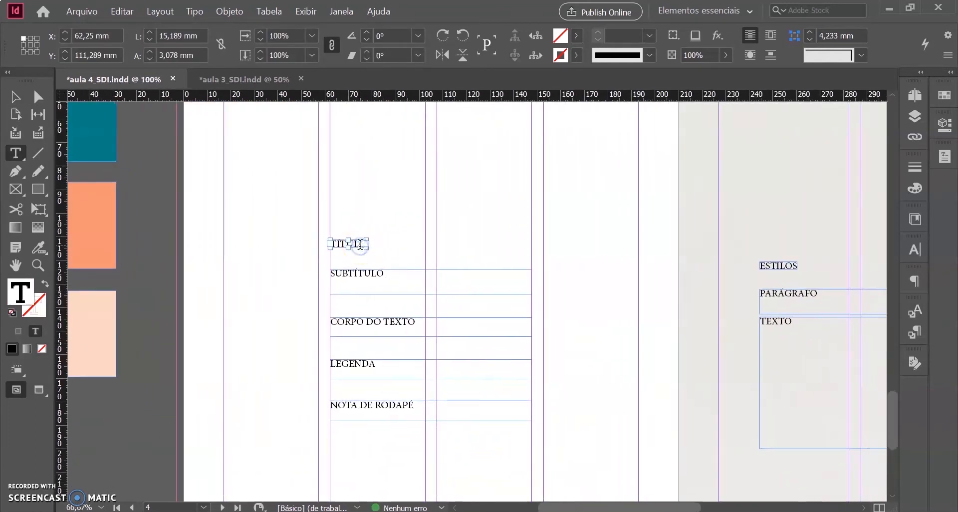
pyautogui.doubleClick(360, 247)
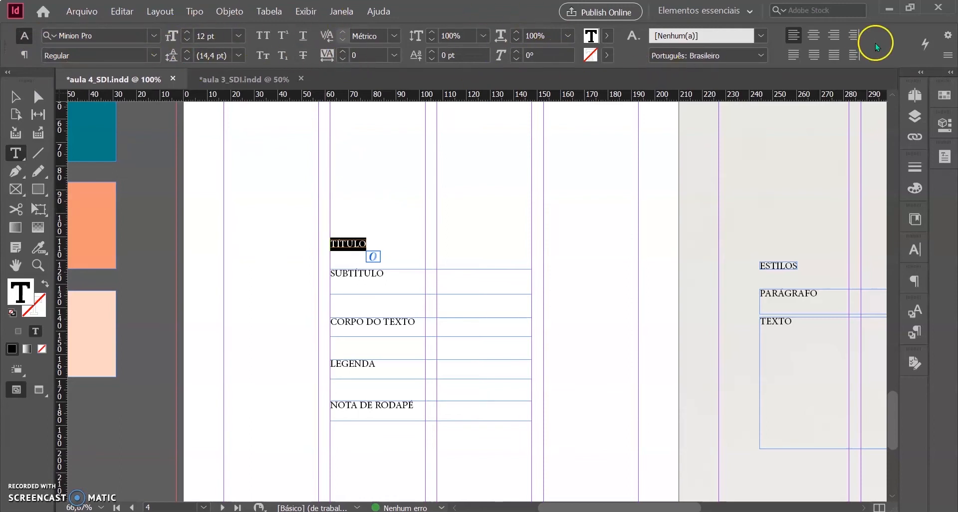
pyautogui.click(914, 312)
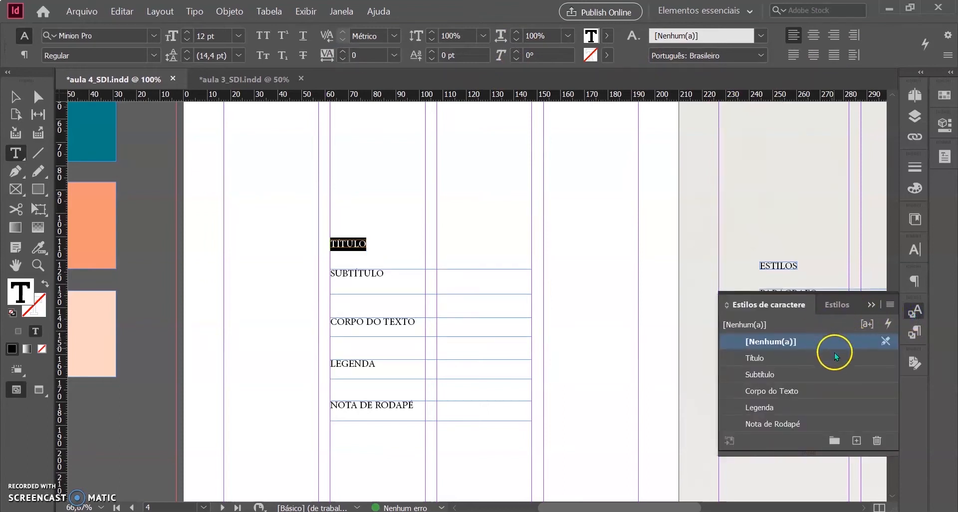
pyautogui.click(861, 359)
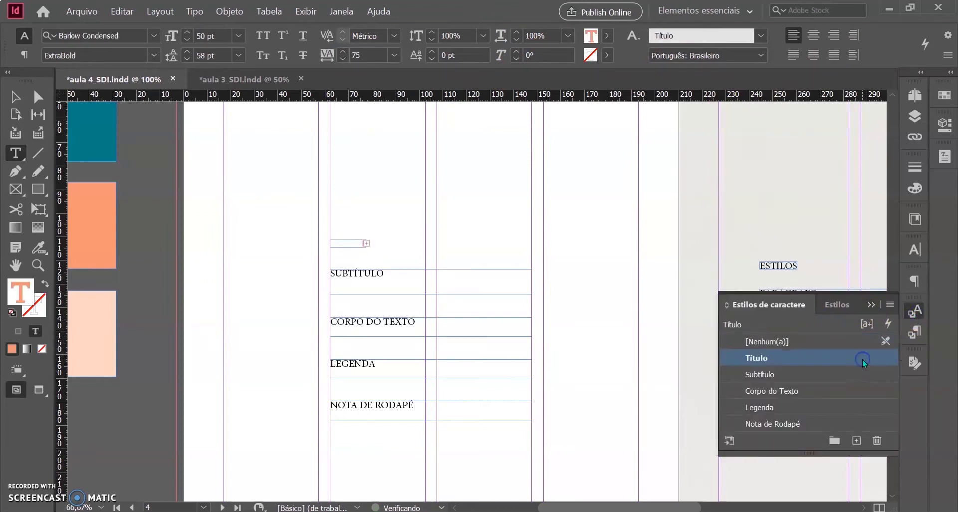
pyautogui.click(871, 305)
# Step: Fit the TÍTULO text frame to its overset content so the whole word fits inside
pyautogui.click(15, 96)
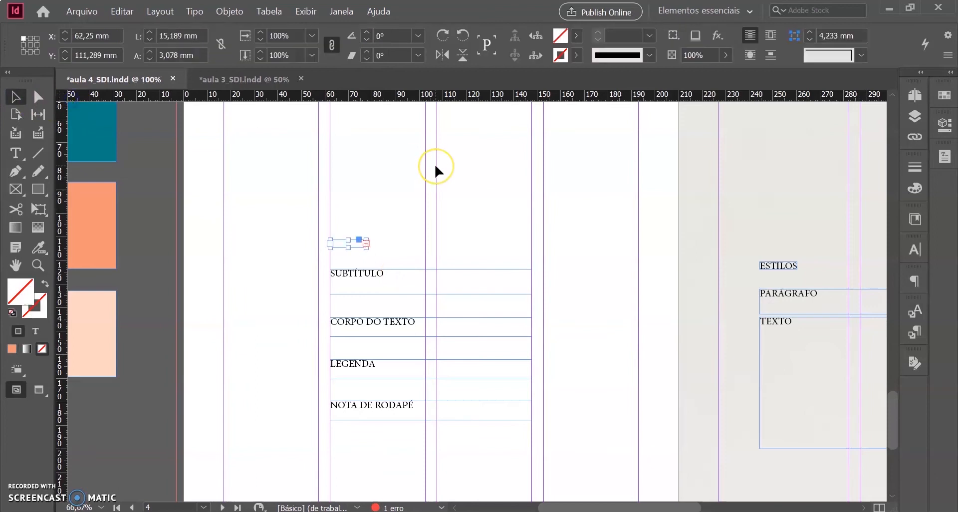
pyautogui.hotkey('ctrl', '=')
pyautogui.hotkey('ctrl', '=')
pyautogui.moveTo(563, 259); pyautogui.dragTo(444, 225)
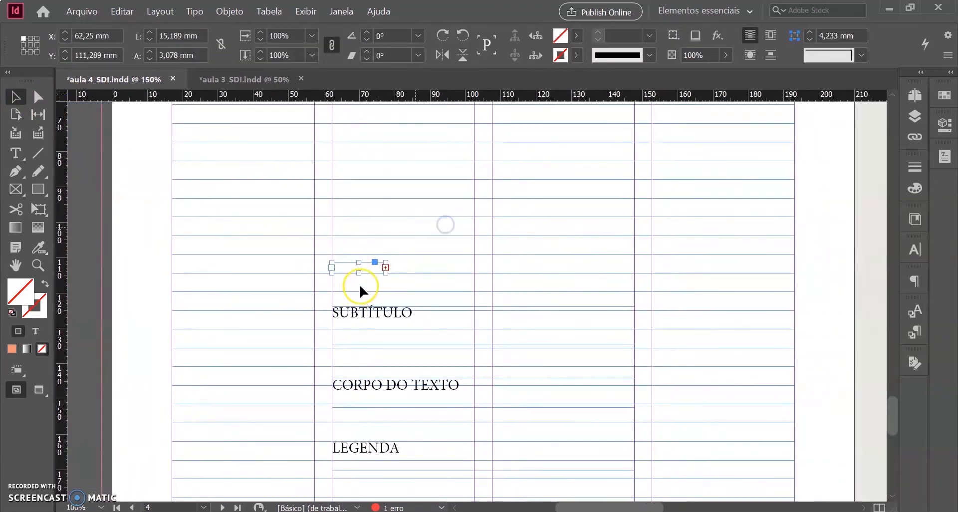
pyautogui.doubleClick(387, 275)
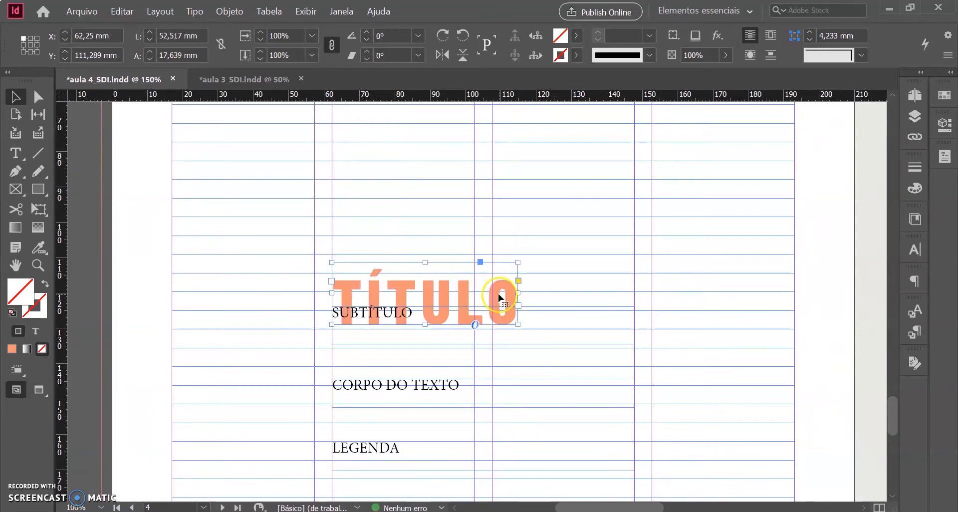
# Step: Move the TÍTULO text frame straight up so it sits clear above the SUBTÍTULO frame, and deselect it
pyautogui.hotkey('ctrl', '-')
pyautogui.moveTo(622, 208); pyautogui.dragTo(483, 218)
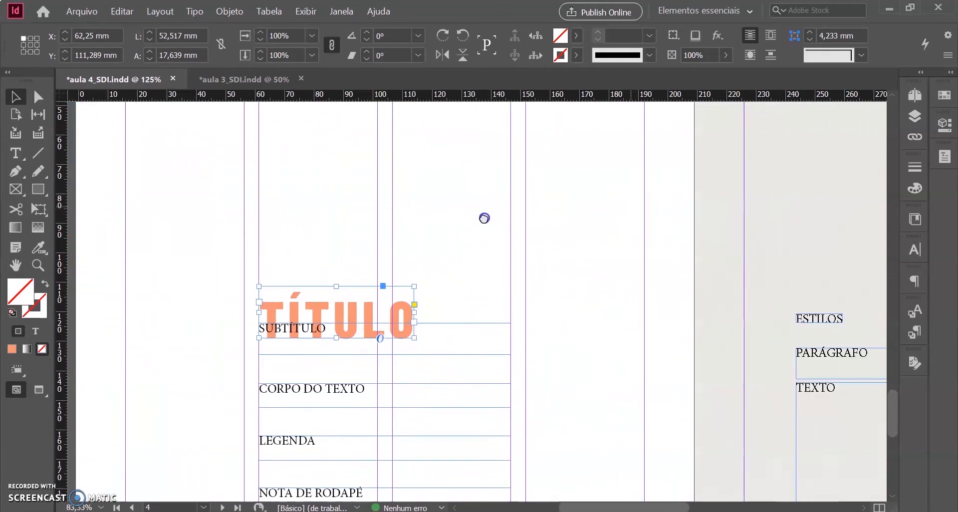
pyautogui.click(350, 316)
pyautogui.moveTo(350, 316); pyautogui.dragTo(350, 273)
pyautogui.click(469, 244)
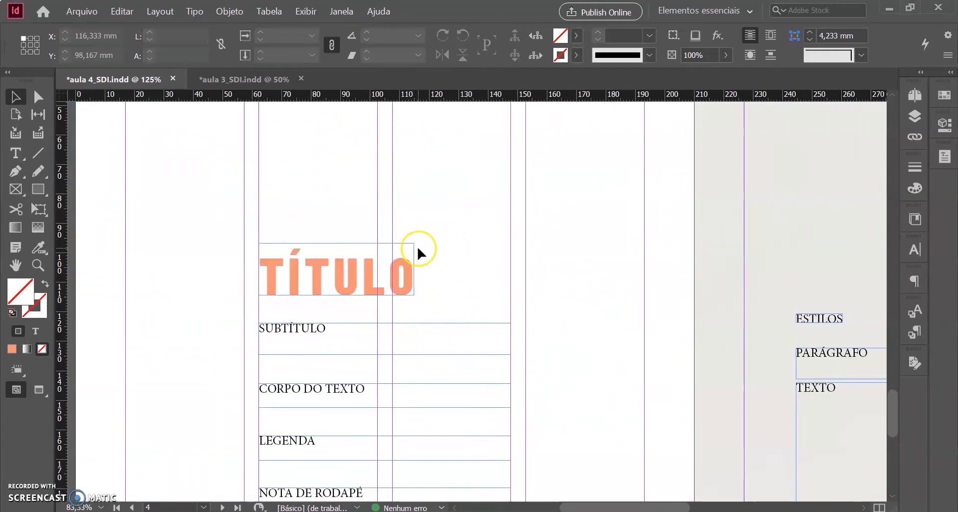
pyautogui.hotkey('ctrl', '-')
pyautogui.moveTo(470, 269); pyautogui.dragTo(387, 277)
pyautogui.click(332, 281)
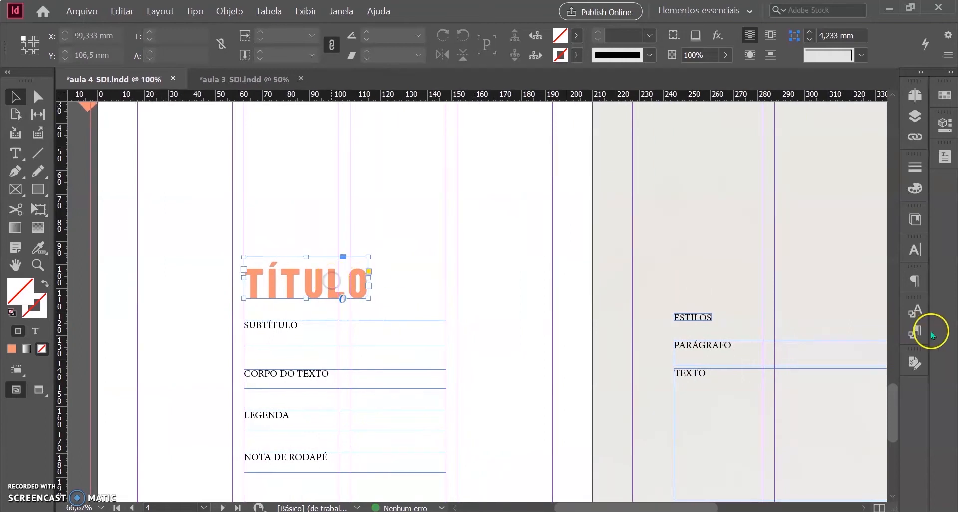
pyautogui.click(530, 290)
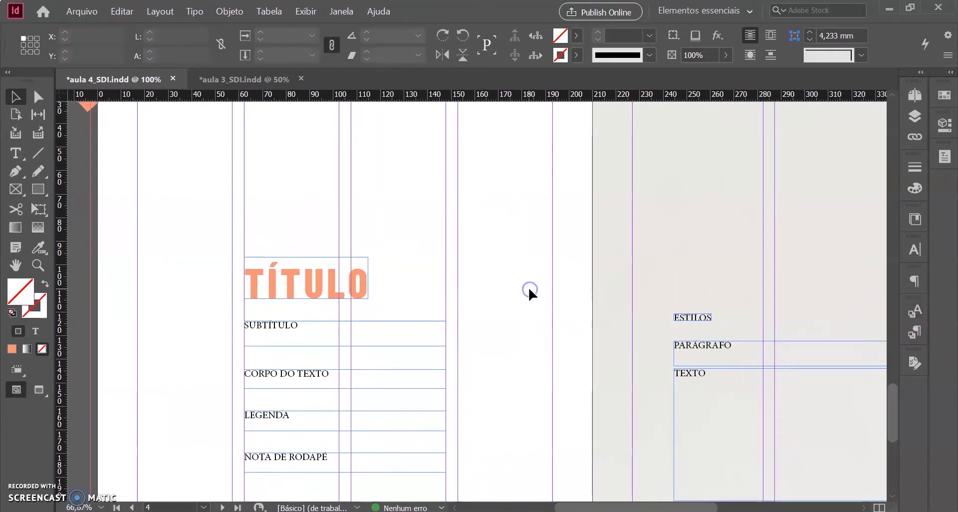
# Step: Open the options of the Título character style and check which styles it can be based on
pyautogui.click(914, 309)
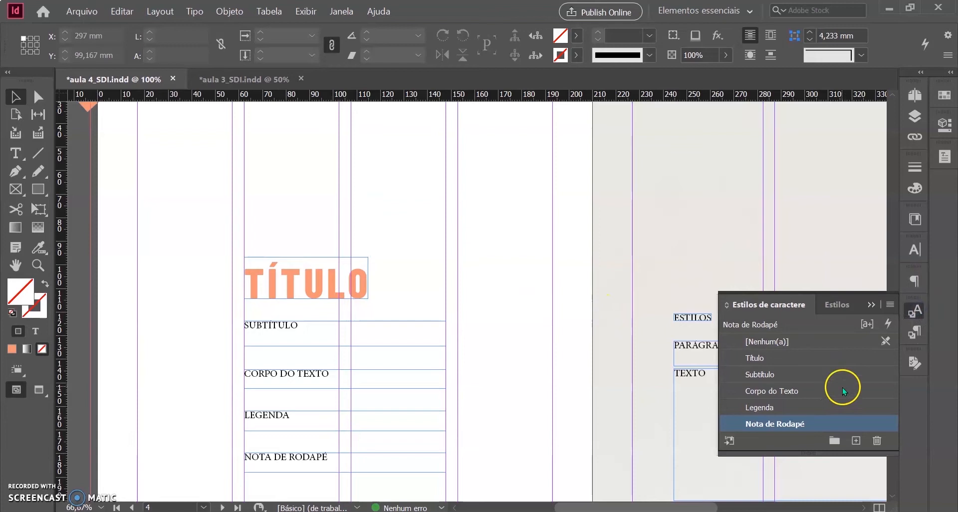
pyautogui.doubleClick(867, 355)
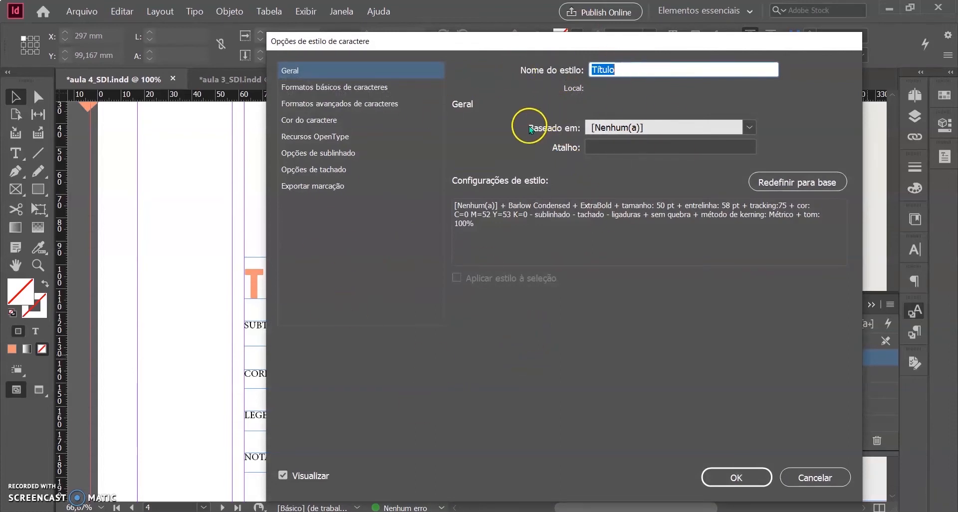
pyautogui.click(743, 124)
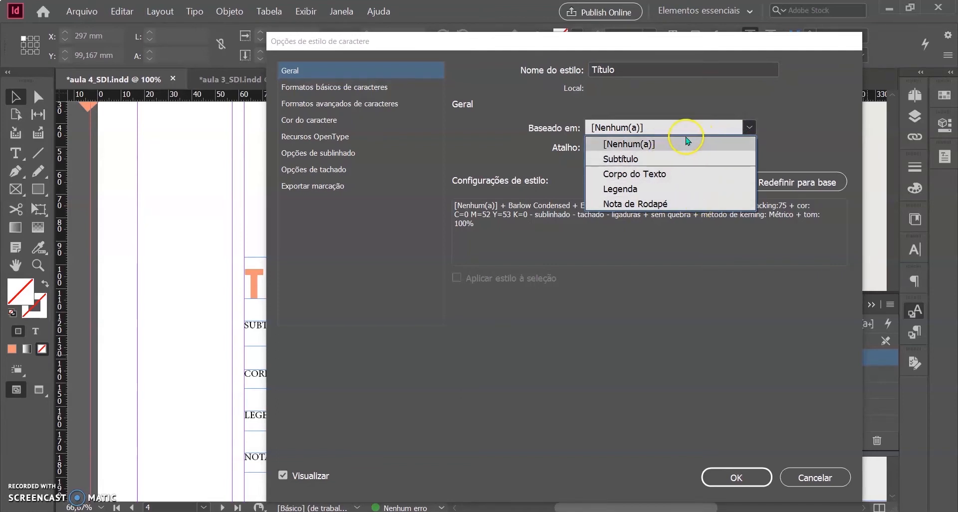
pyautogui.click(698, 109)
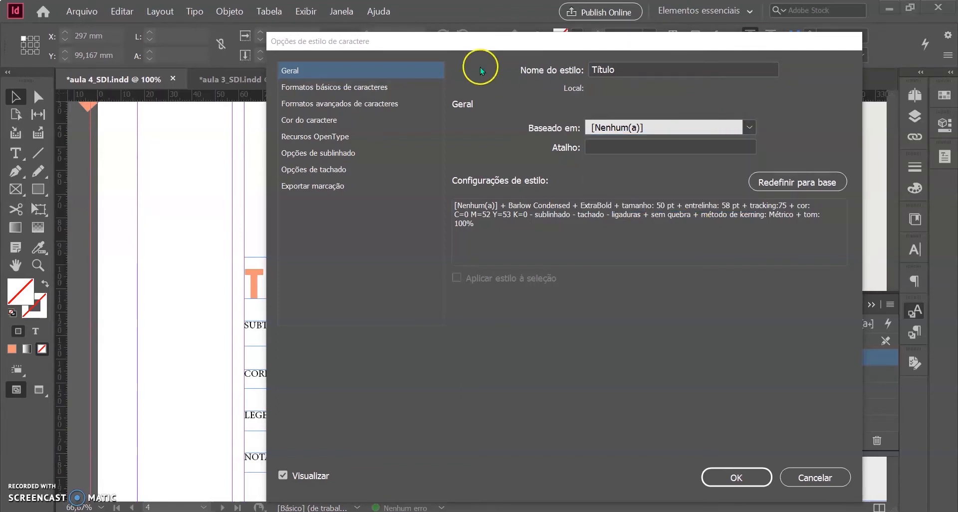
# Step: Examine the Título style's basic character formats, including size and leading, with the dialog moved clear of the TÍTULO text
pyautogui.click(401, 79)
pyautogui.click(387, 86)
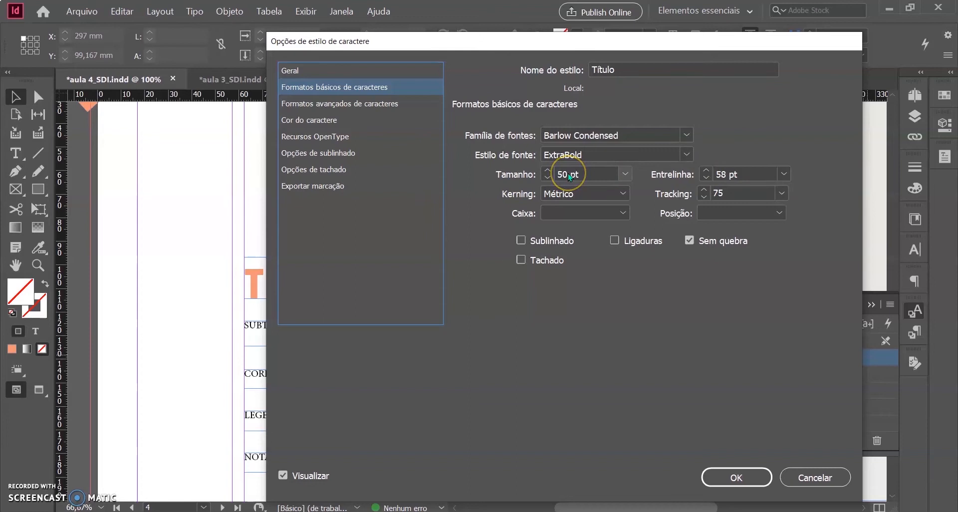
pyautogui.click(723, 174)
pyautogui.click(721, 173)
pyautogui.click(563, 176)
pyautogui.moveTo(405, 41); pyautogui.dragTo(564, 41)
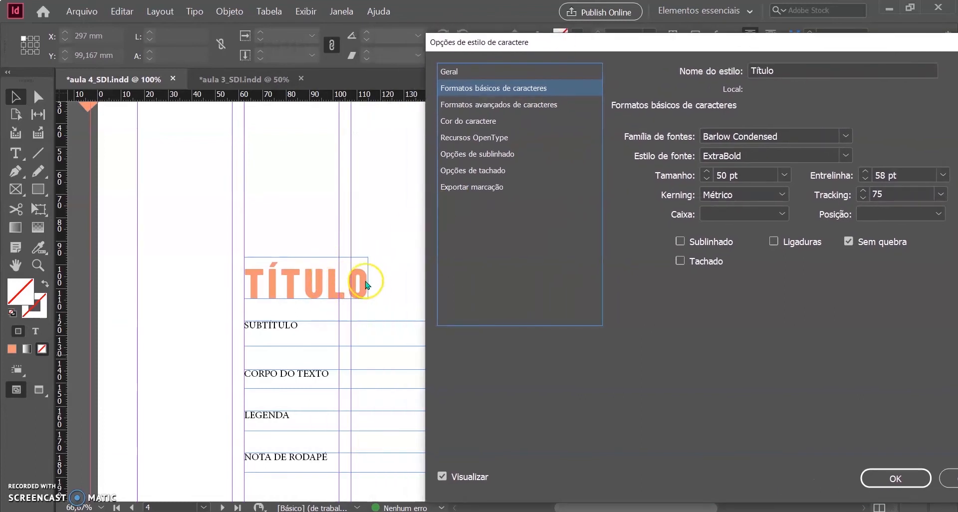
# Step: Try Óptico kerning for the Título style, and set the kerning back to Métrico
pyautogui.click(780, 195)
pyautogui.click(771, 212)
pyautogui.click(771, 197)
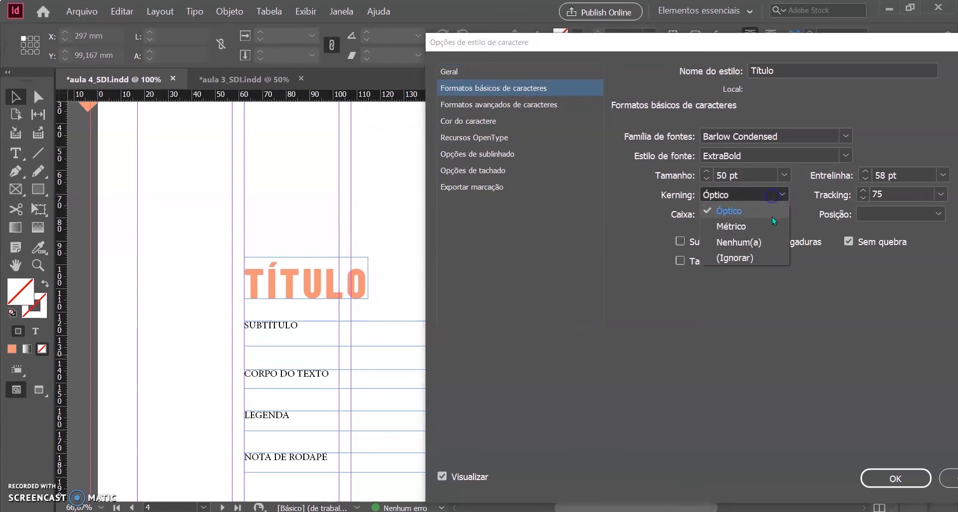
pyautogui.click(772, 223)
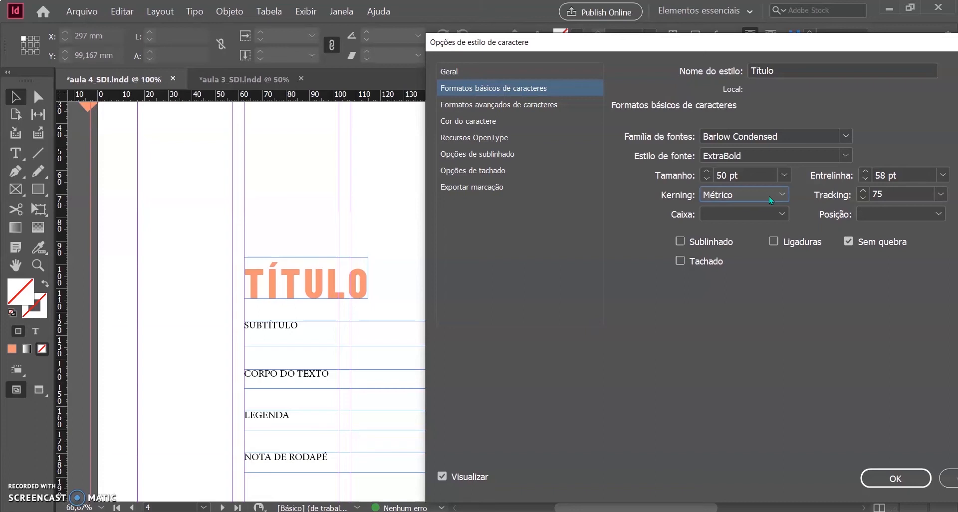
pyautogui.click(780, 196)
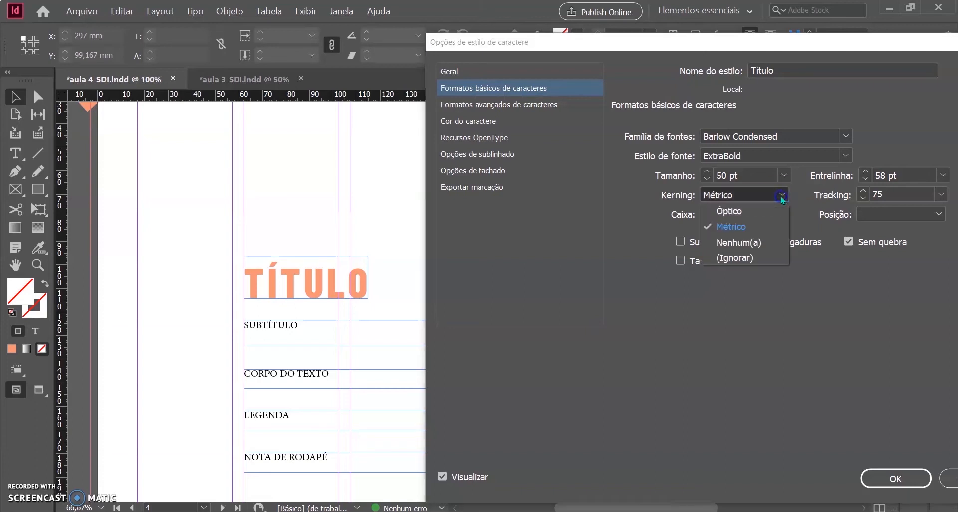
pyautogui.click(770, 223)
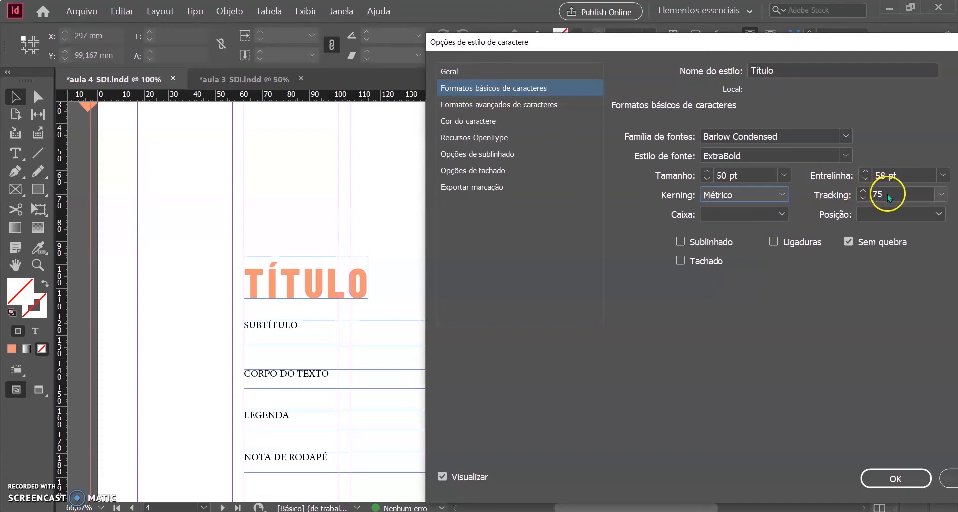
# Step: Try a tracking of 0 for the Título style, and restore the tracking to 75
pyautogui.click(938, 196)
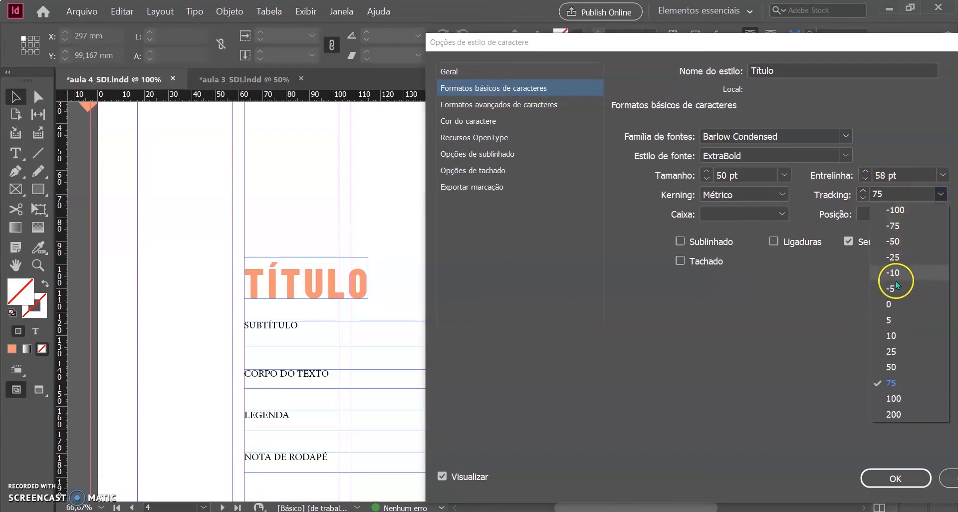
pyautogui.click(894, 302)
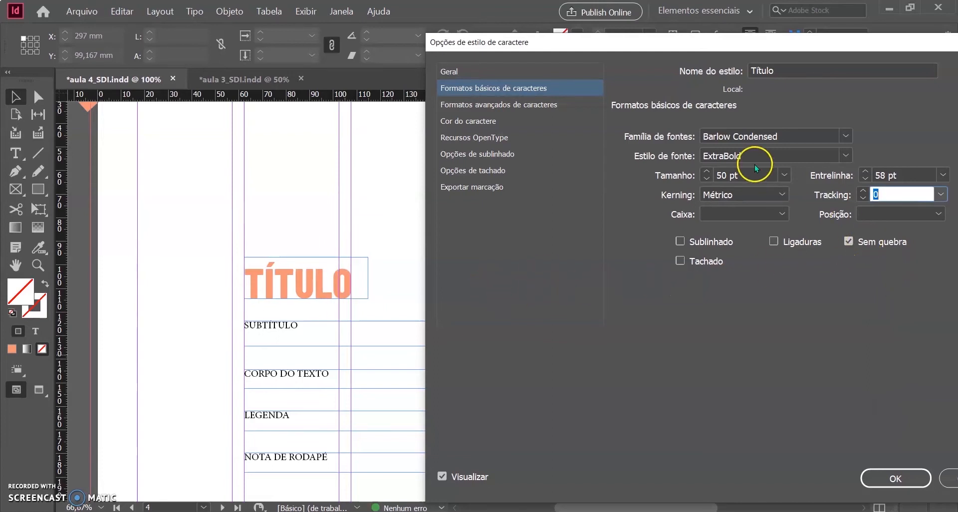
pyautogui.click(940, 195)
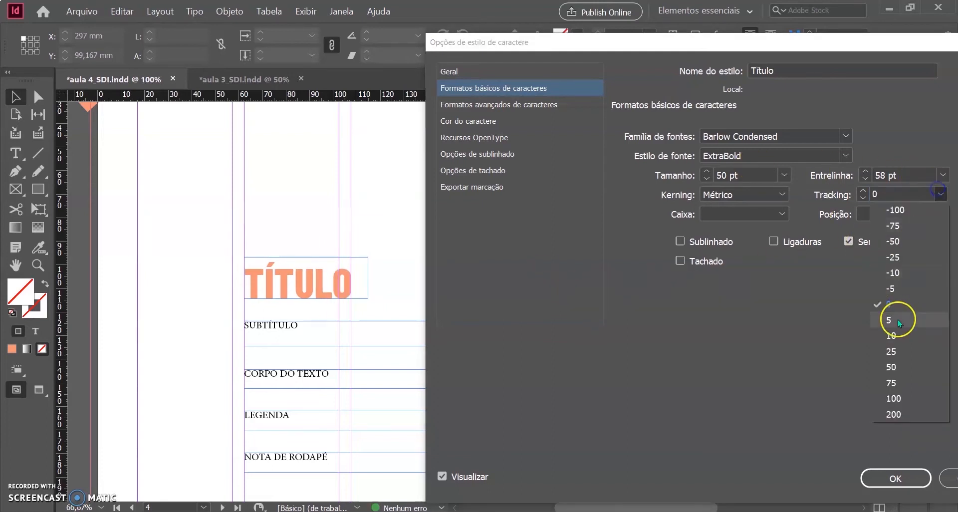
pyautogui.click(889, 382)
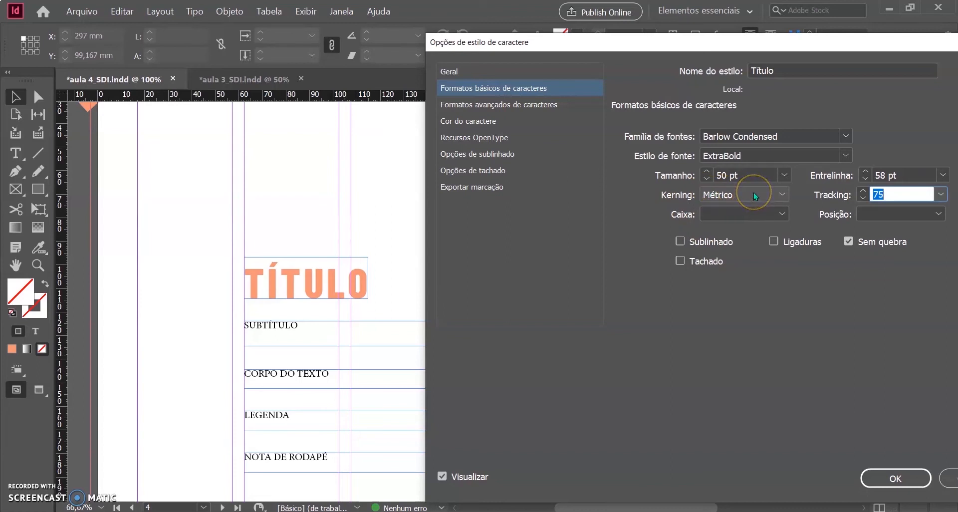
pyautogui.press('BackSpace')
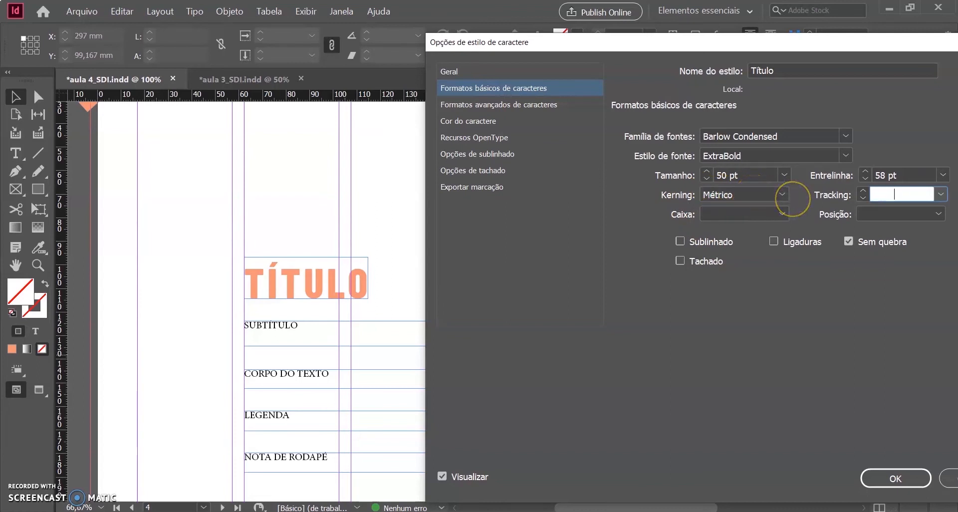
pyautogui.hotkey('ctrl', 'z')
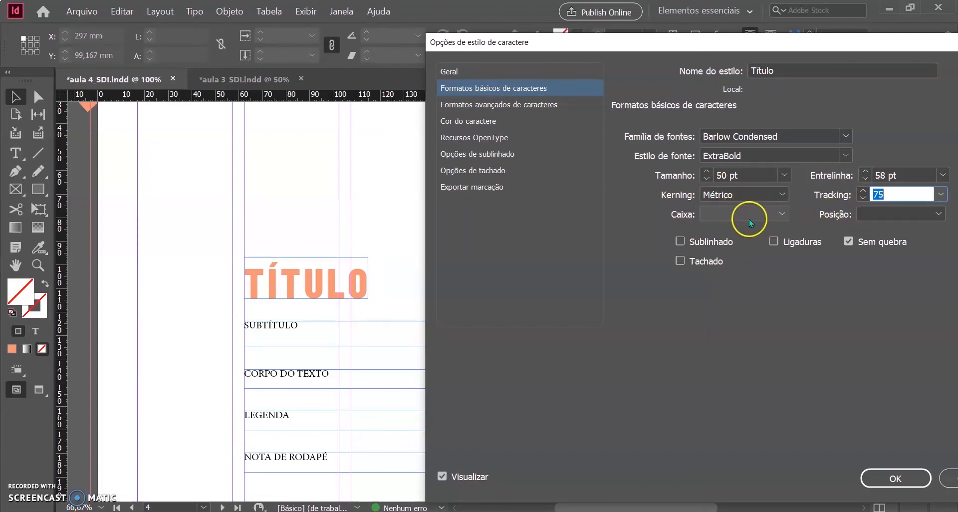
# Step: Check the available Caixa and Posição options for the Título style without choosing any
pyautogui.click(767, 214)
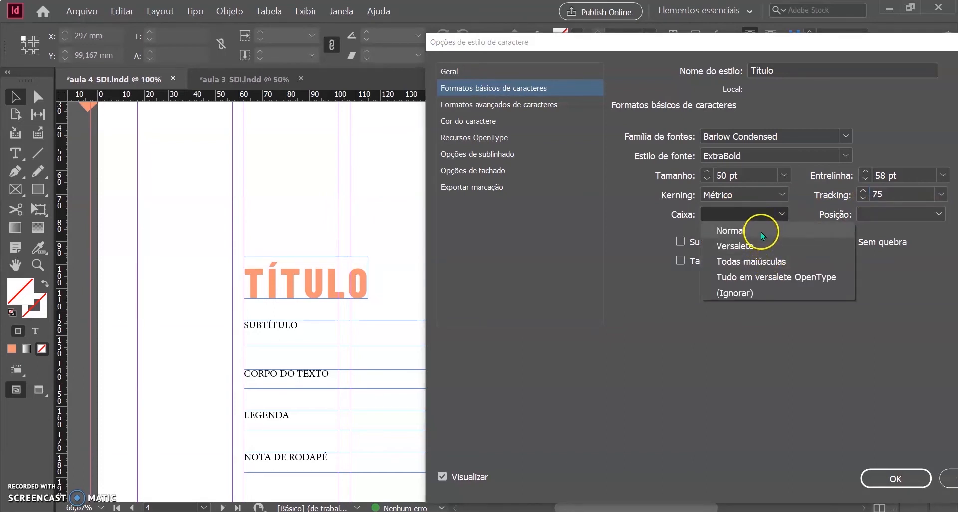
pyautogui.click(792, 208)
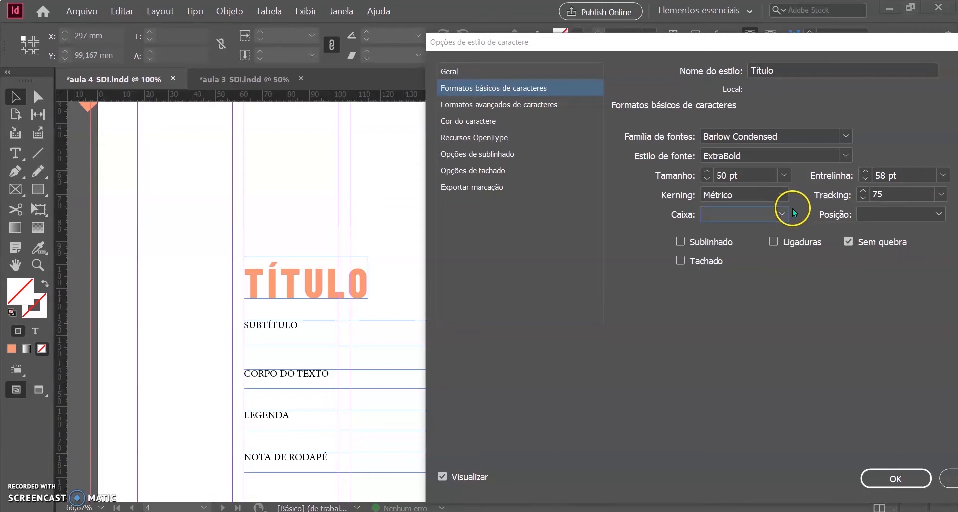
pyautogui.click(893, 207)
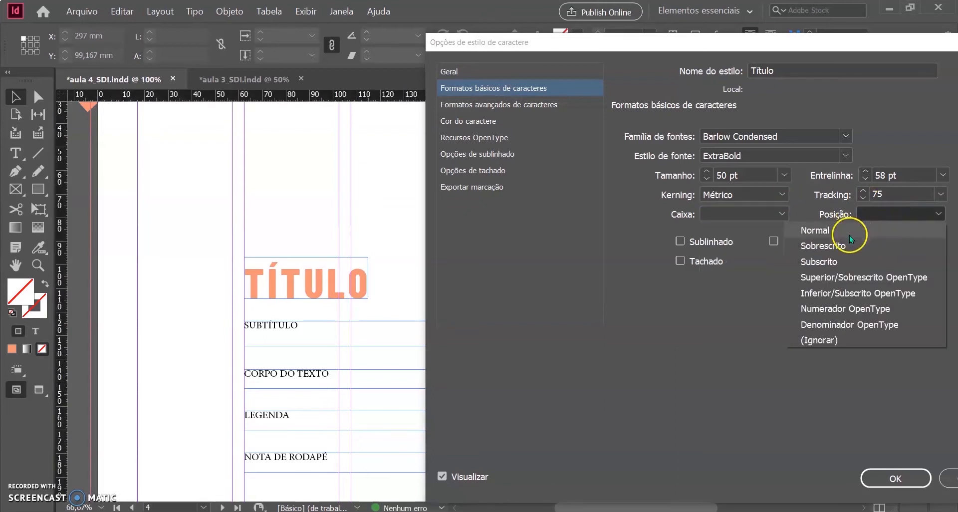
pyautogui.click(741, 309)
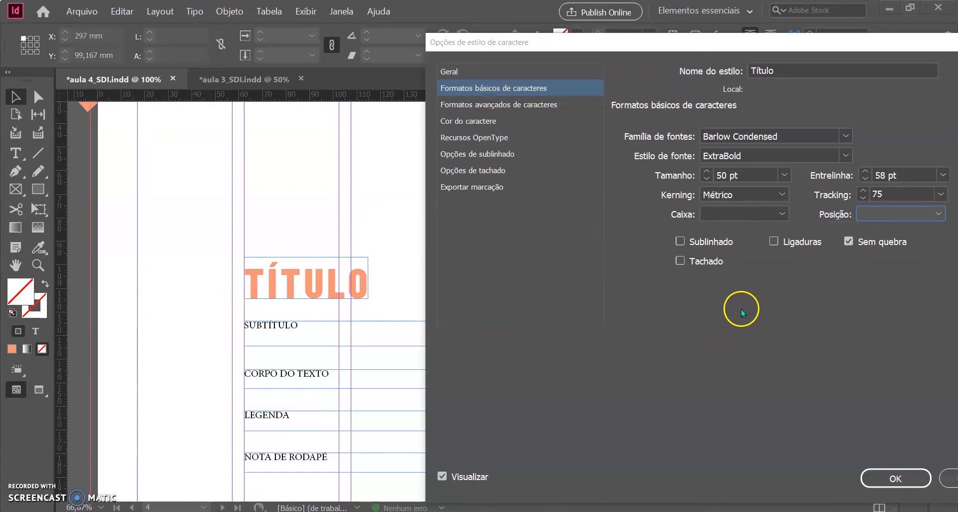
# Step: Try underline, ligatures and strikethrough on the Título style, and leave them and Sem quebra switched off
pyautogui.click(680, 241)
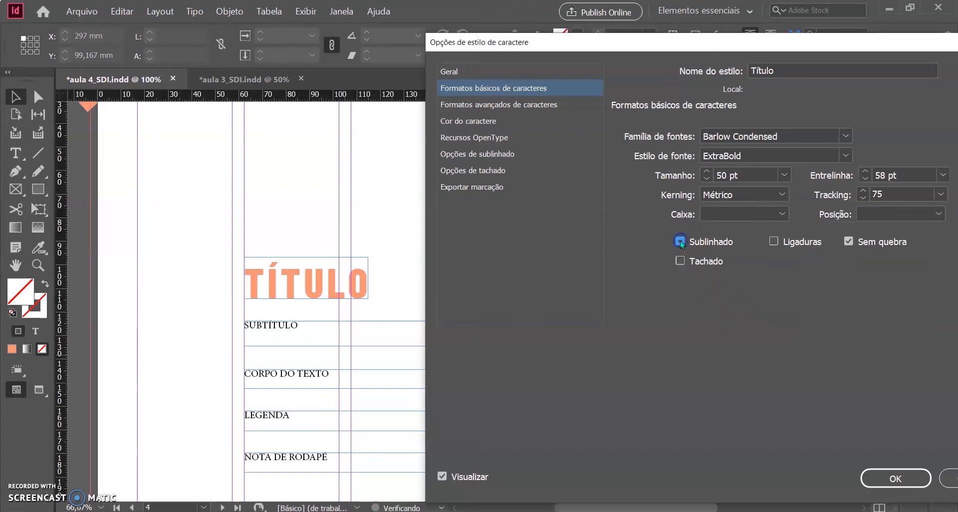
pyautogui.click(774, 241)
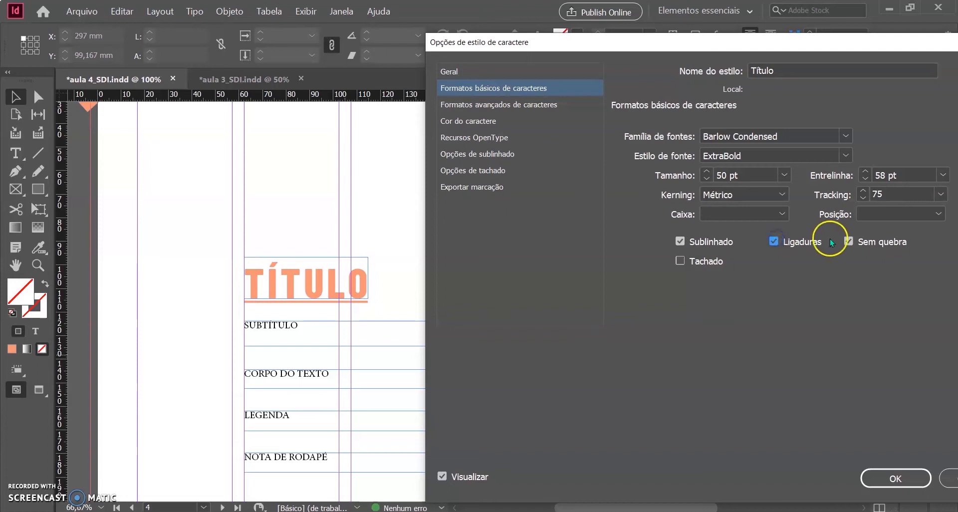
pyautogui.click(849, 241)
pyautogui.click(848, 241)
pyautogui.click(775, 243)
pyautogui.click(679, 242)
pyautogui.click(678, 259)
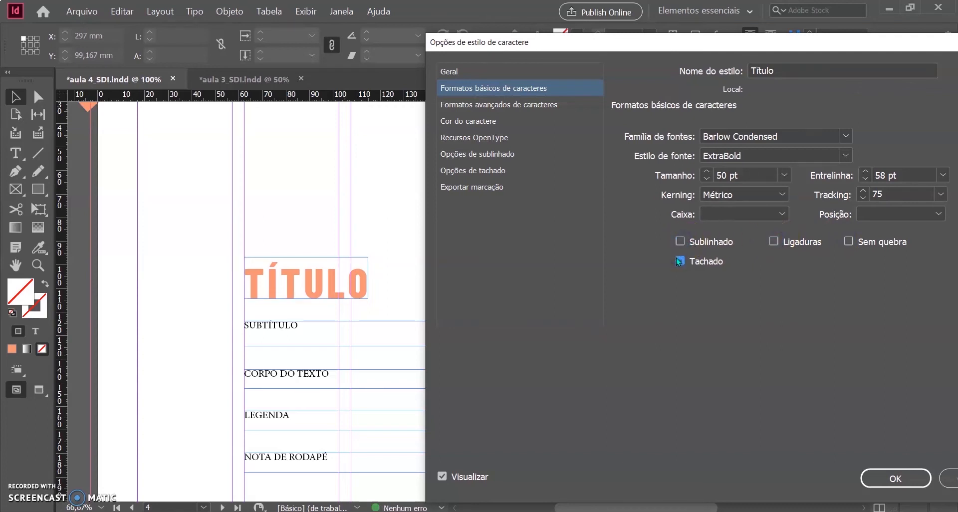
pyautogui.click(679, 261)
# Step: Try a horizontal scale of 40% for the Título style, and set it back to 100%
pyautogui.click(486, 103)
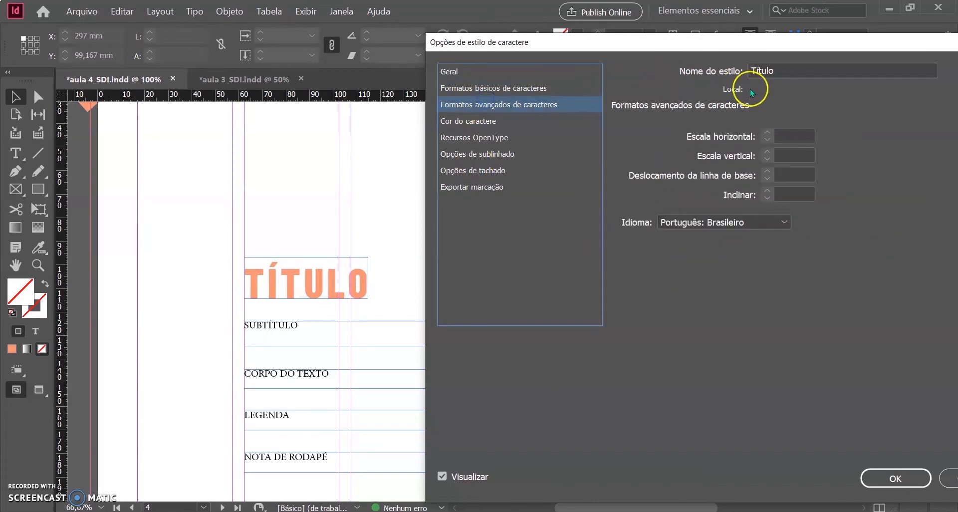
pyautogui.click(787, 135)
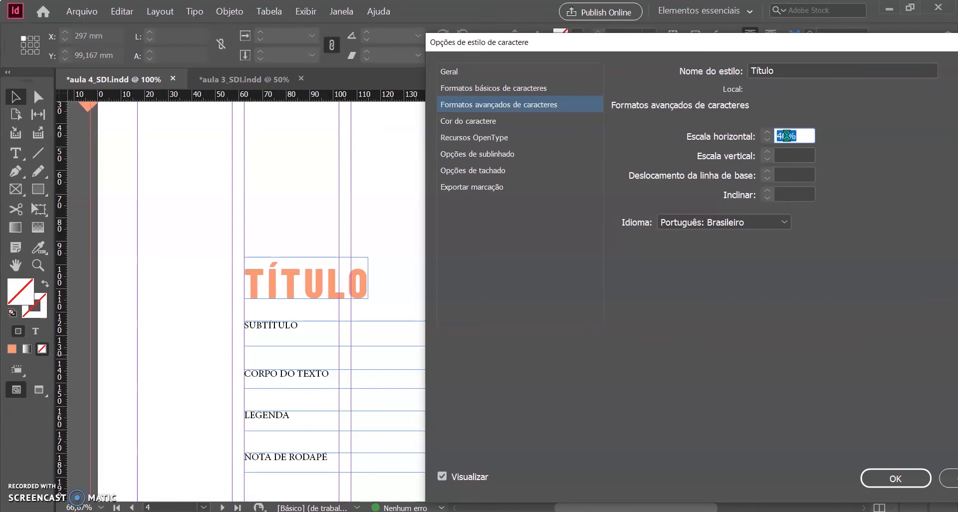
pyautogui.press('Return')
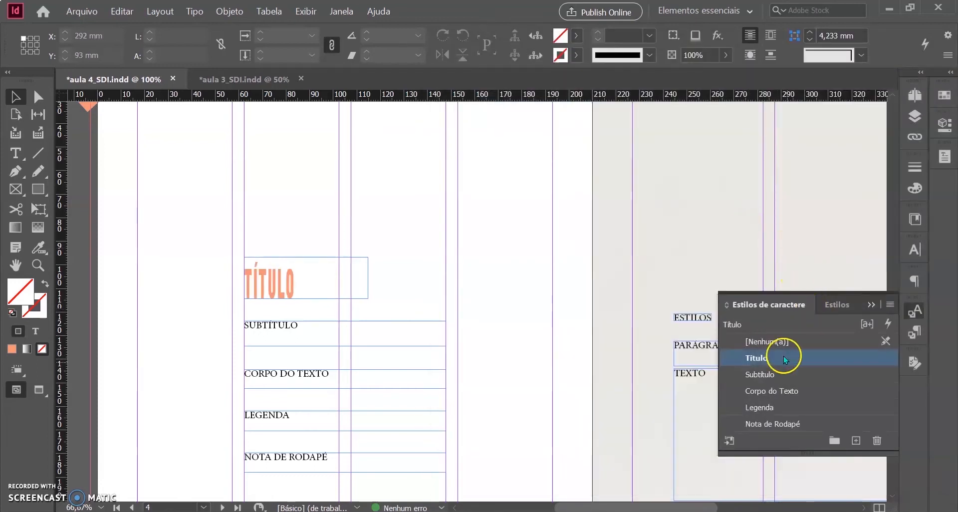
pyautogui.click(852, 359)
pyautogui.doubleClick(851, 358)
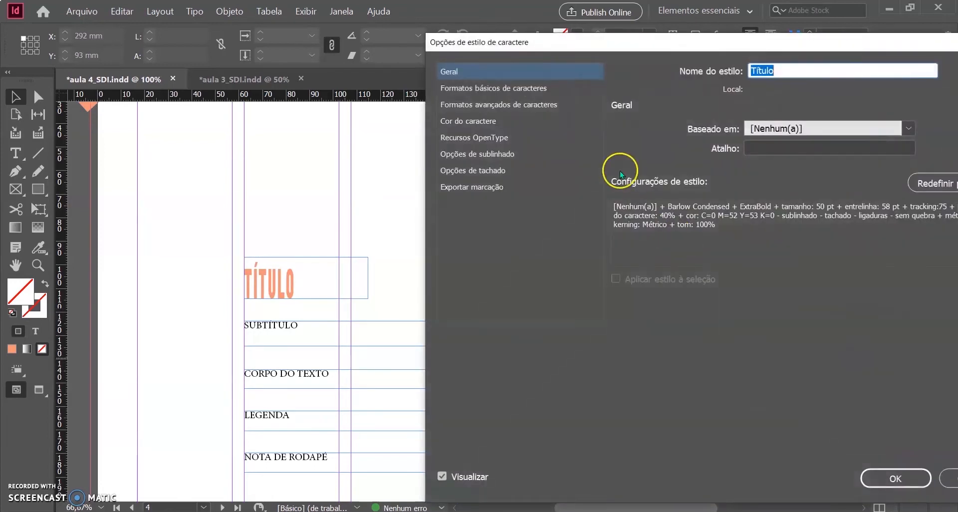
pyautogui.click(537, 103)
pyautogui.doubleClick(781, 134)
pyautogui.write('100')
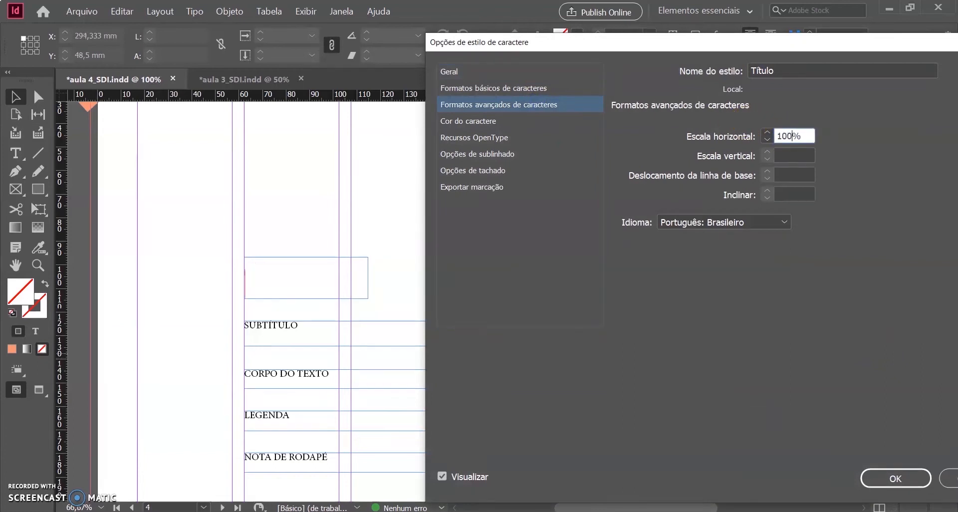
pyautogui.press('Return')
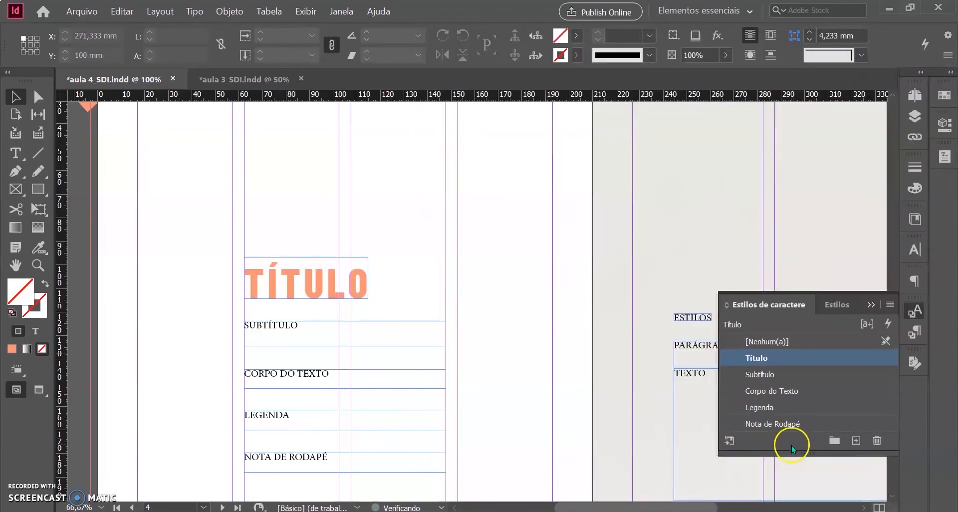
# Step: Try a 30° skew in the Título style's advanced character formats, and clear the value again
pyautogui.doubleClick(862, 360)
pyautogui.click(790, 155)
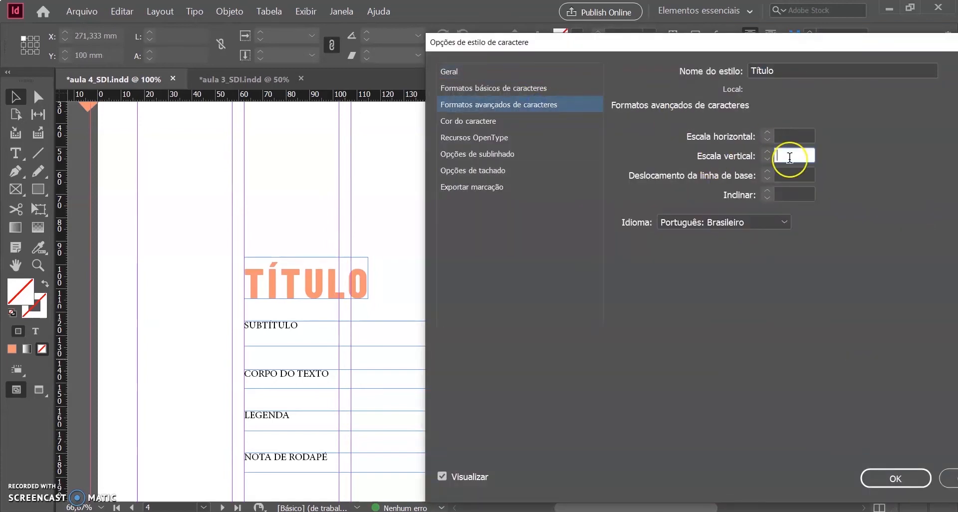
pyautogui.click(786, 174)
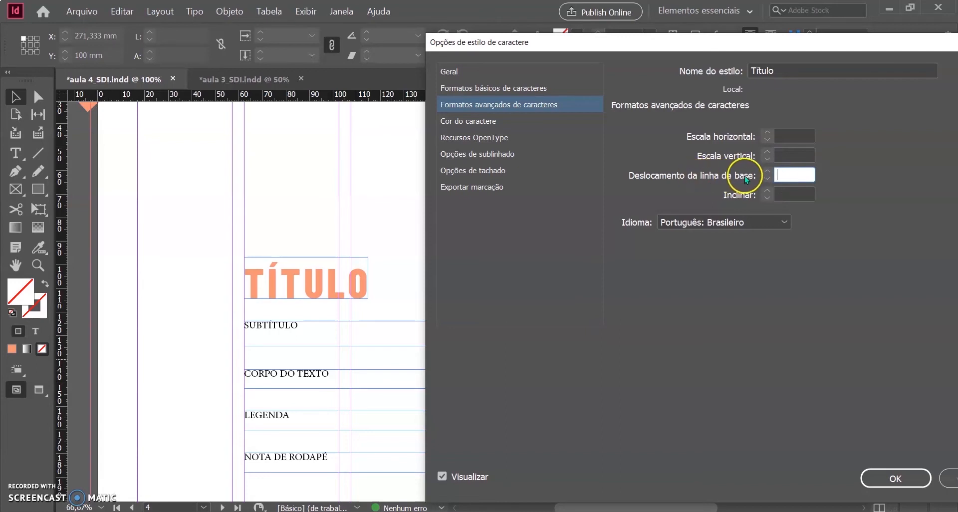
pyautogui.click(781, 193)
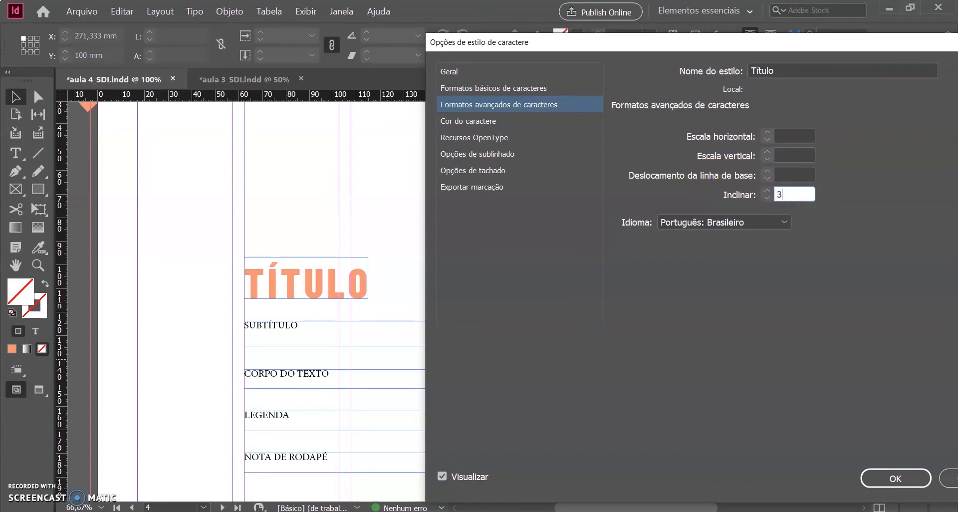
pyautogui.write('30')
pyautogui.click(787, 175)
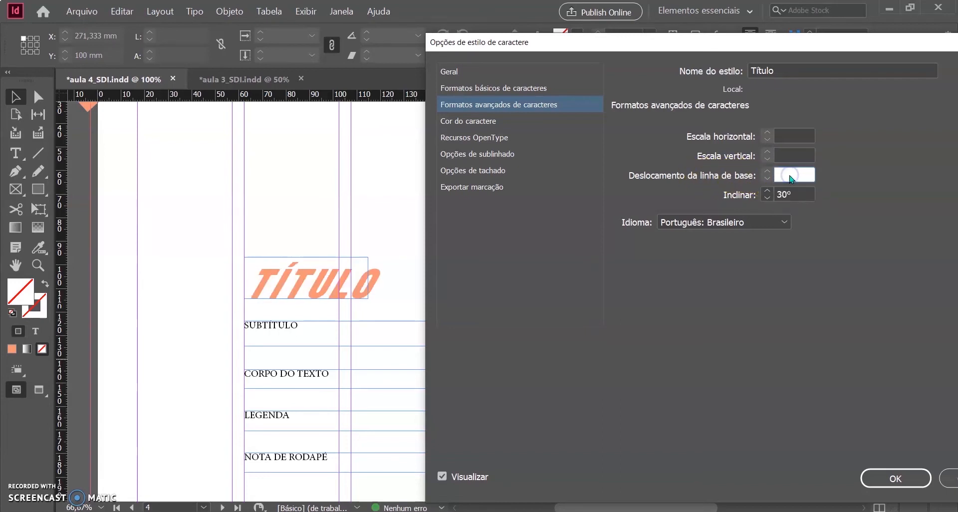
pyautogui.click(775, 196)
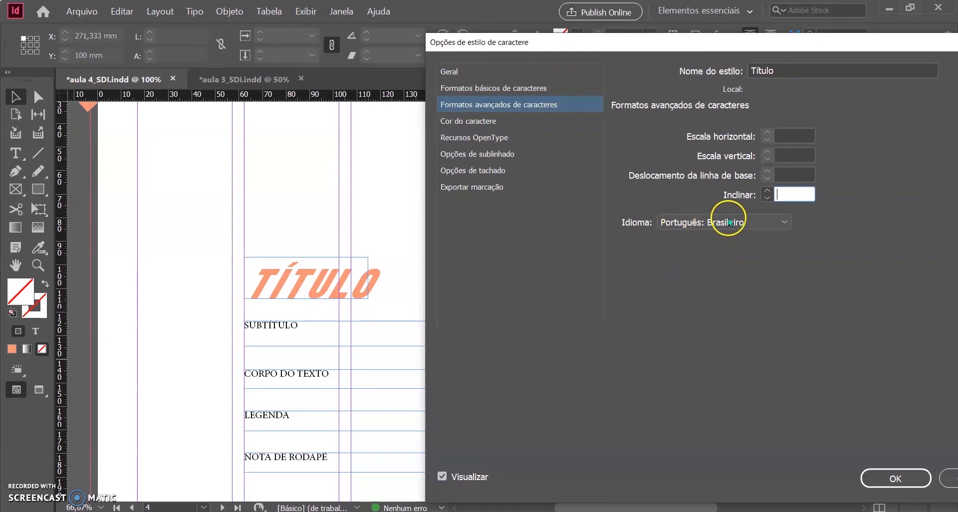
pyautogui.click(788, 171)
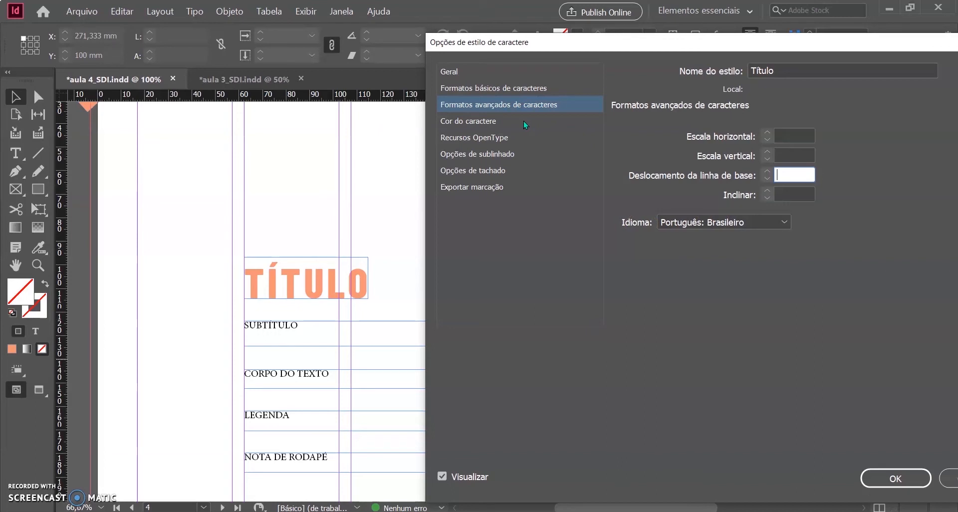
# Step: Review the Título style's character color, accept the options, and pick up the pale pink square's fill color from beside the page
pyautogui.click(484, 121)
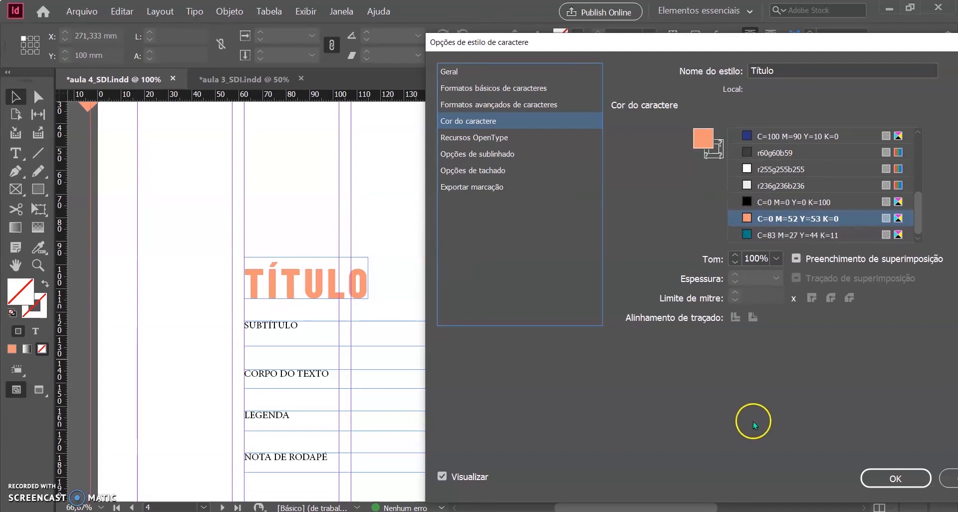
pyautogui.click(917, 479)
pyautogui.hscroll(-5, 295, 294)
pyautogui.click(294, 294)
pyautogui.doubleClick(301, 363)
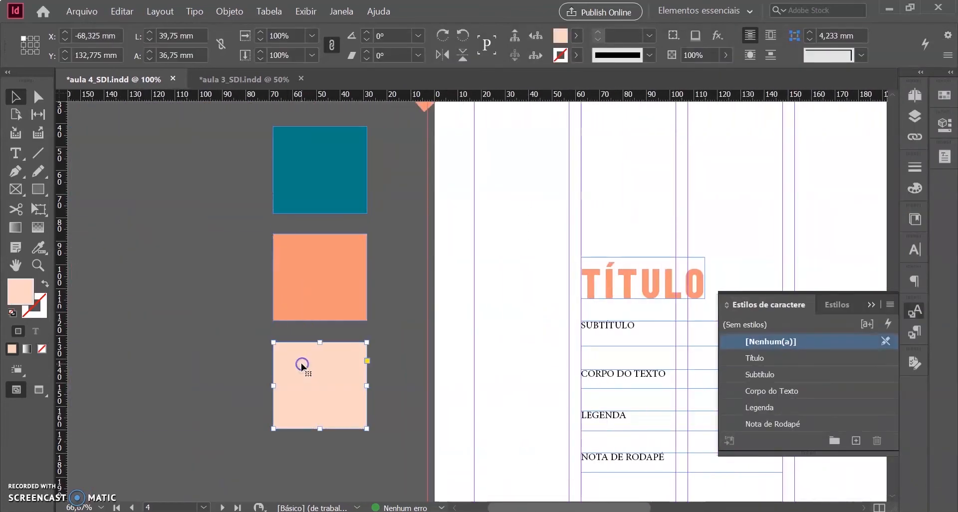
pyautogui.click(406, 330)
# Step: Reopen the Título style's character color for the TÍTULO text and create a CMYK swatch C=0 M=21 Y=22 K=0
pyautogui.hscroll(3, 407, 331)
pyautogui.click(702, 339)
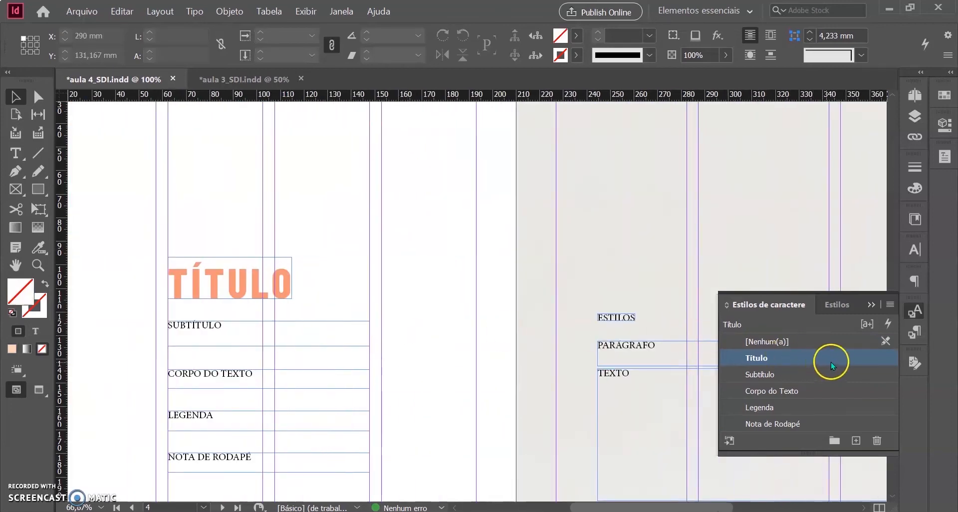
pyautogui.doubleClick(859, 363)
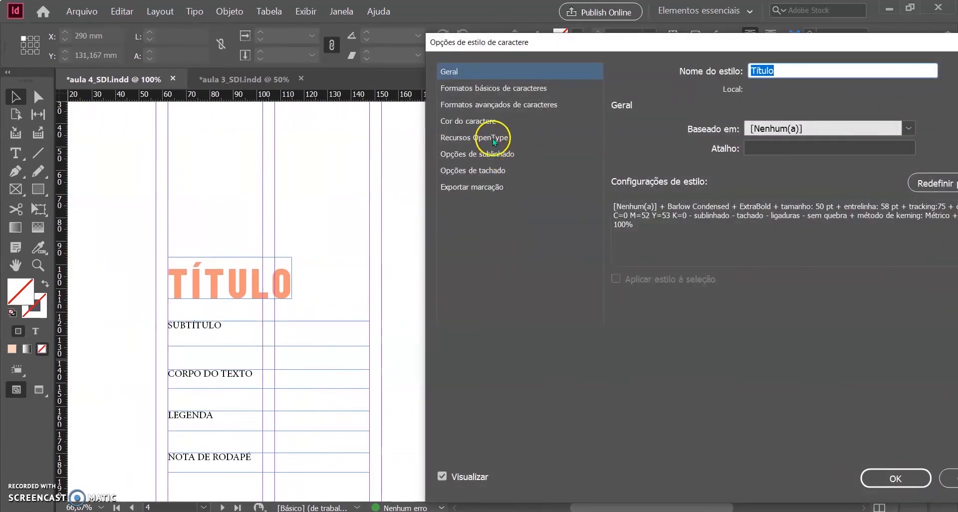
pyautogui.click(484, 122)
pyautogui.click(701, 137)
pyautogui.doubleClick(701, 139)
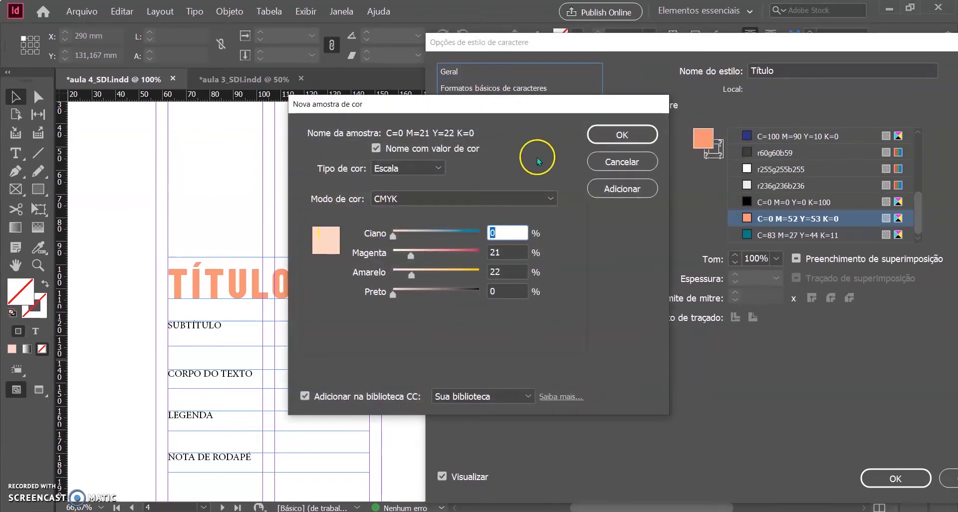
pyautogui.click(632, 135)
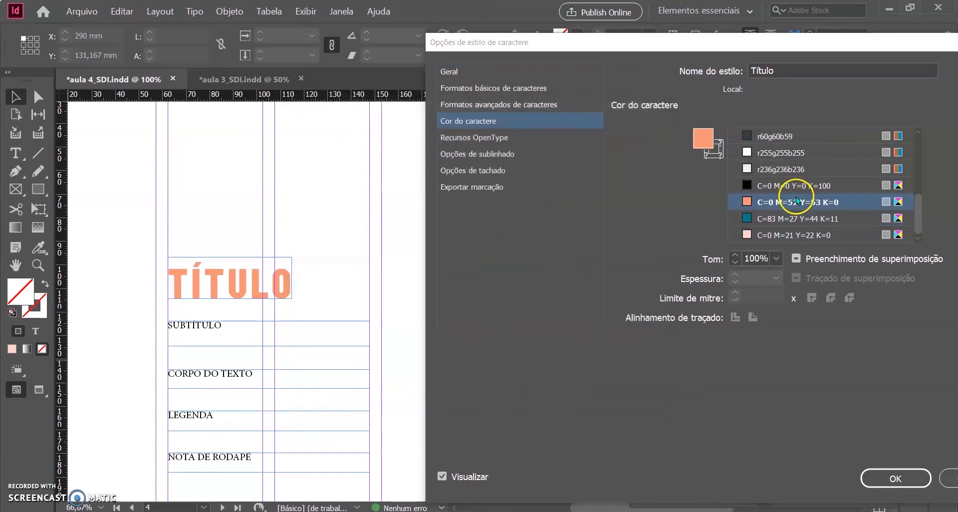
# Step: Try the C=0 M=21 Y=22 K=0 swatch as the Título color, and return to C=0 M=52 Y=53 K=0
pyautogui.scroll(2, 795, 234)
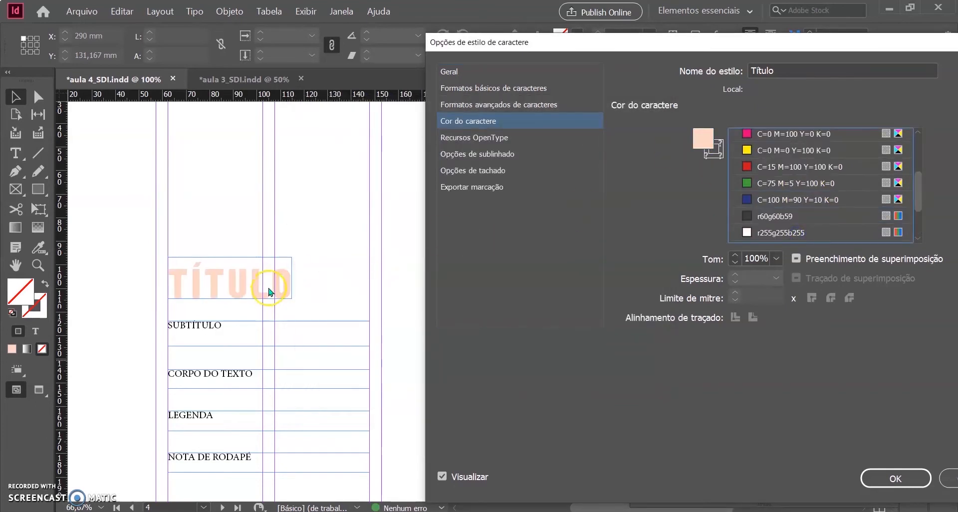
pyautogui.scroll(-2, 897, 212)
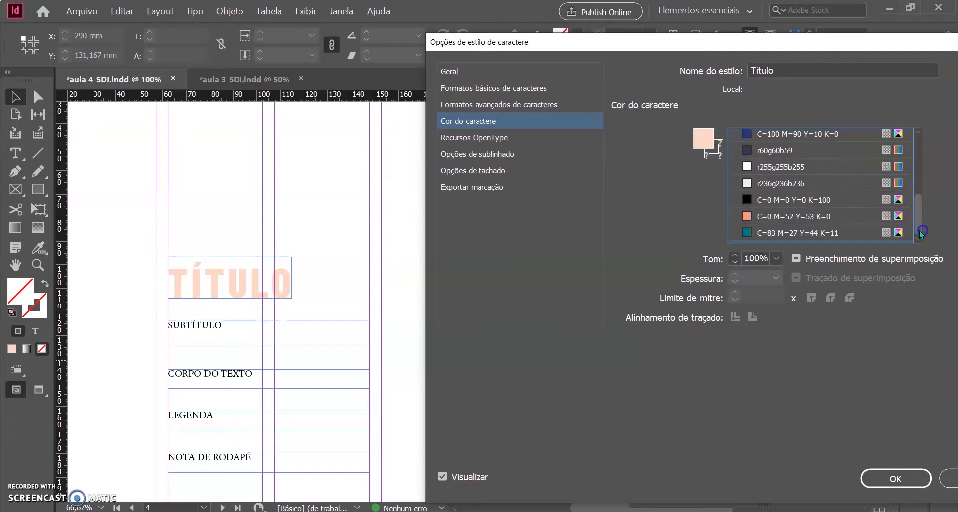
pyautogui.click(765, 215)
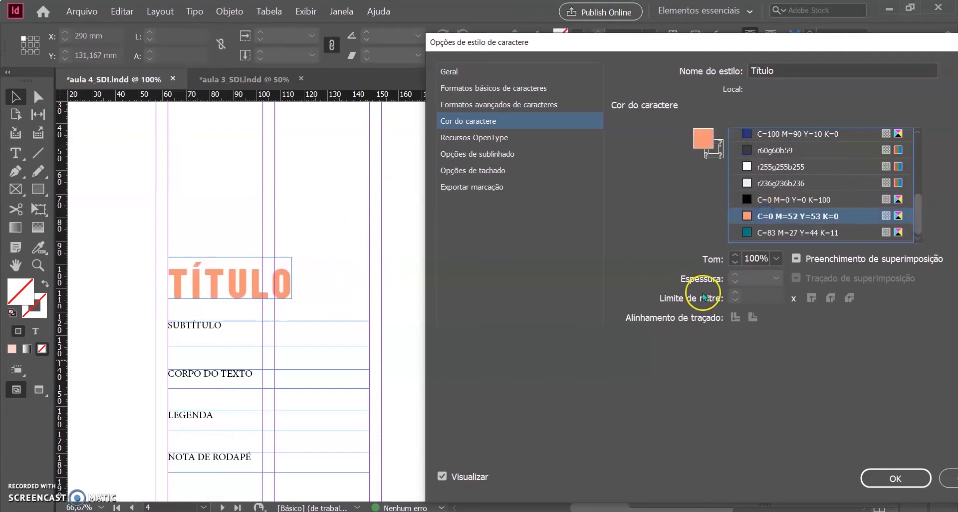
# Step: Try tints of 60% and 10% on the Título color, and restore the tint to 100%
pyautogui.click(777, 258)
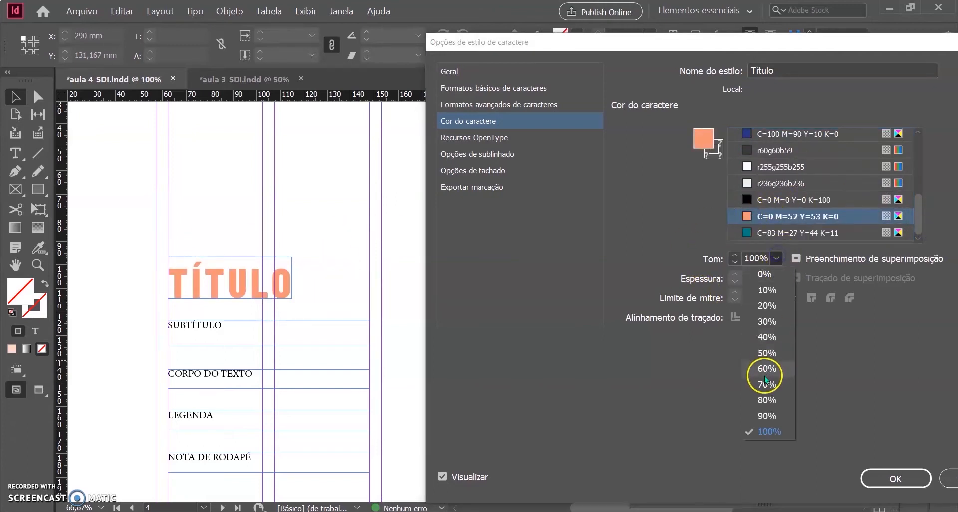
pyautogui.click(760, 371)
pyautogui.click(776, 258)
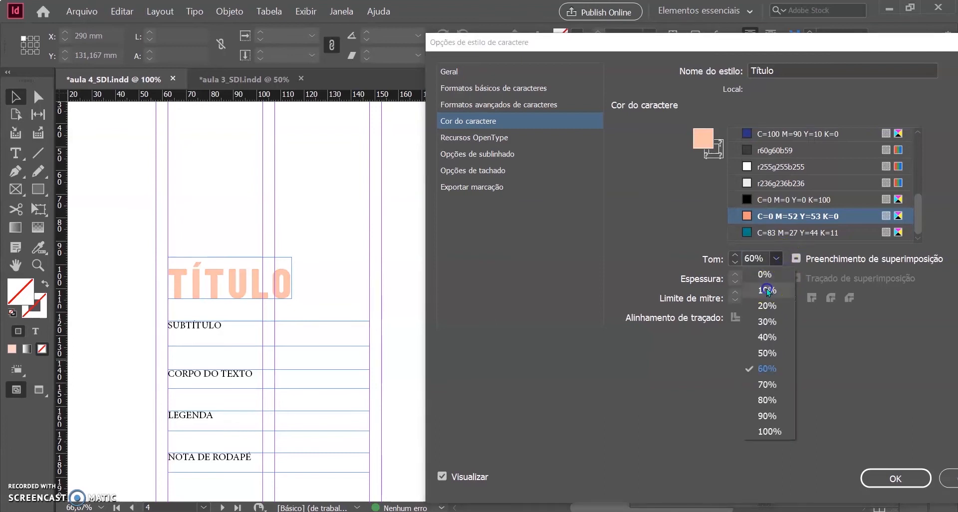
pyautogui.click(760, 348)
pyautogui.click(777, 259)
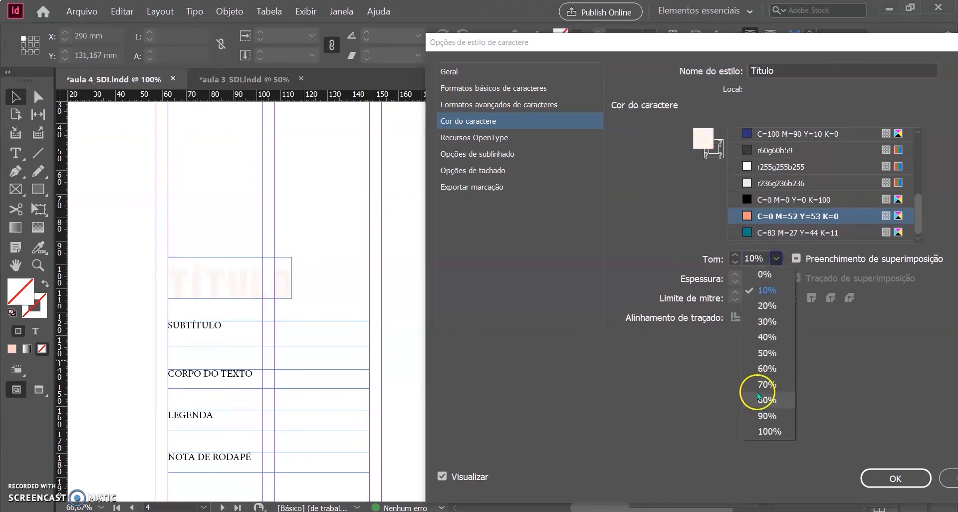
pyautogui.click(753, 430)
# Step: Examine the Título style's OpenType features, underline options and strikethrough options, with the whole dialog moved into view
pyautogui.click(523, 139)
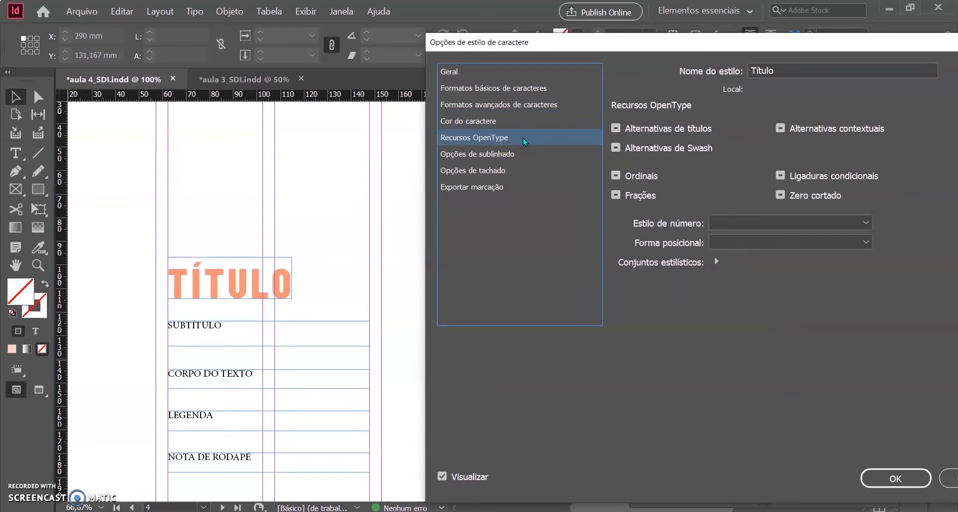
pyautogui.click(519, 154)
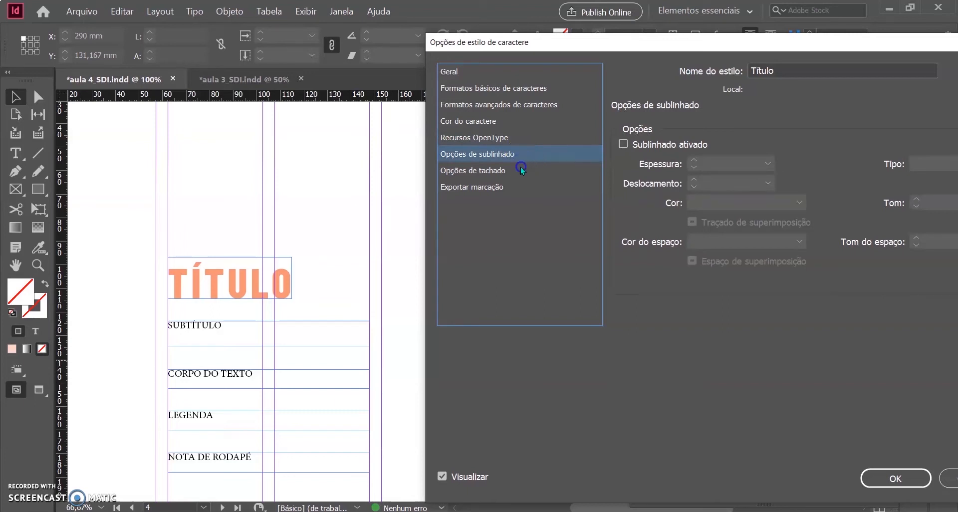
pyautogui.click(519, 168)
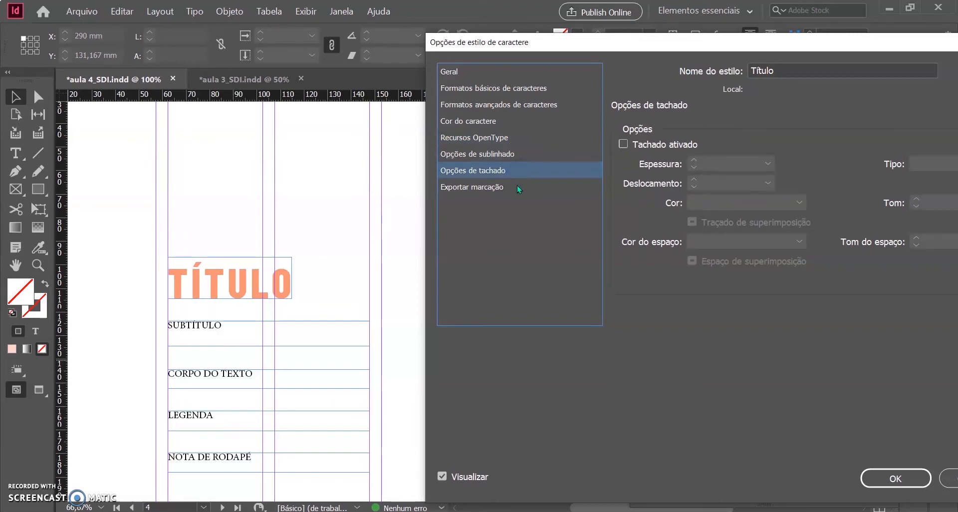
pyautogui.moveTo(695, 39); pyautogui.dragTo(622, 39)
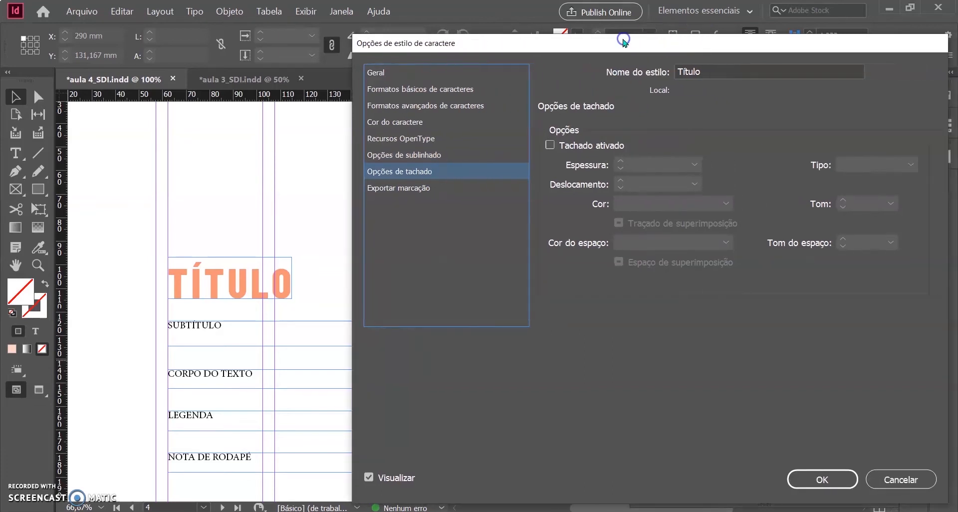
# Step: Review the Título style's export tagging and general settings summary, and accept the style options
pyautogui.click(459, 187)
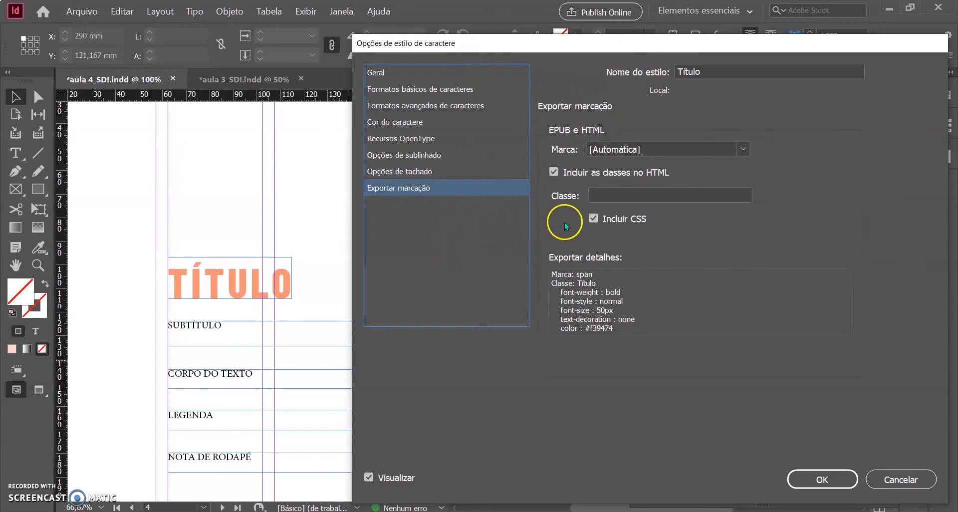
pyautogui.click(438, 74)
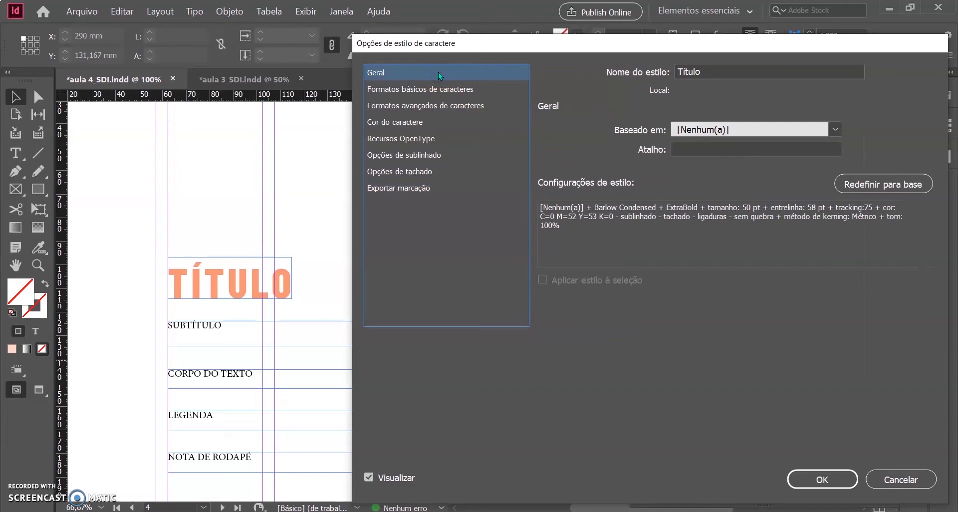
pyautogui.click(821, 477)
pyautogui.moveTo(421, 316); pyautogui.dragTo(427, 260)
pyautogui.click(870, 155)
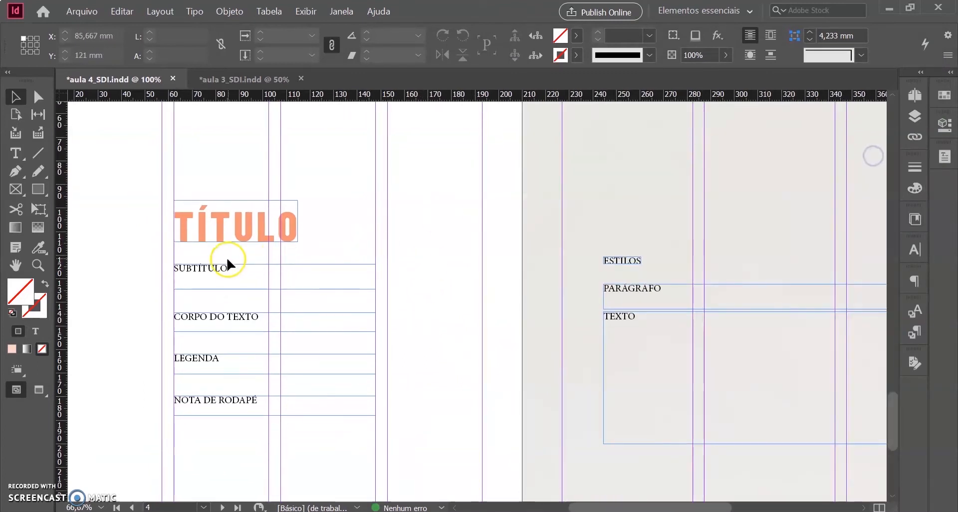
pyautogui.click(225, 271)
pyautogui.doubleClick(226, 271)
pyautogui.doubleClick(242, 268)
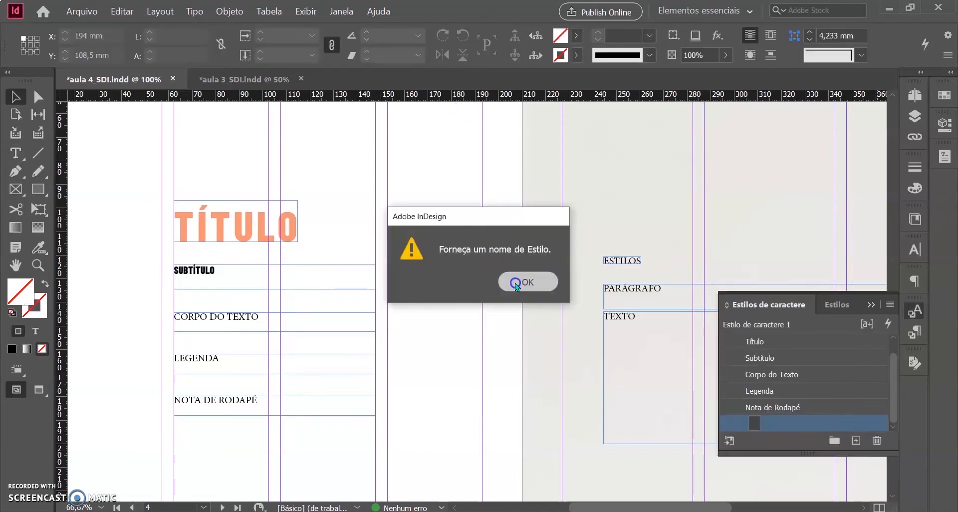
pyautogui.click(515, 279)
pyautogui.click(879, 440)
pyautogui.click(547, 292)
# Step: Apply the character styles Subtítulo, Corpo do Texto, Legenda and Nota de Rodapé to their matching sample texts below TÍTULO
pyautogui.click(270, 274)
pyautogui.click(798, 374)
pyautogui.click(242, 324)
pyautogui.click(773, 391)
pyautogui.click(202, 359)
pyautogui.click(759, 407)
pyautogui.click(205, 407)
pyautogui.click(787, 424)
pyautogui.click(870, 304)
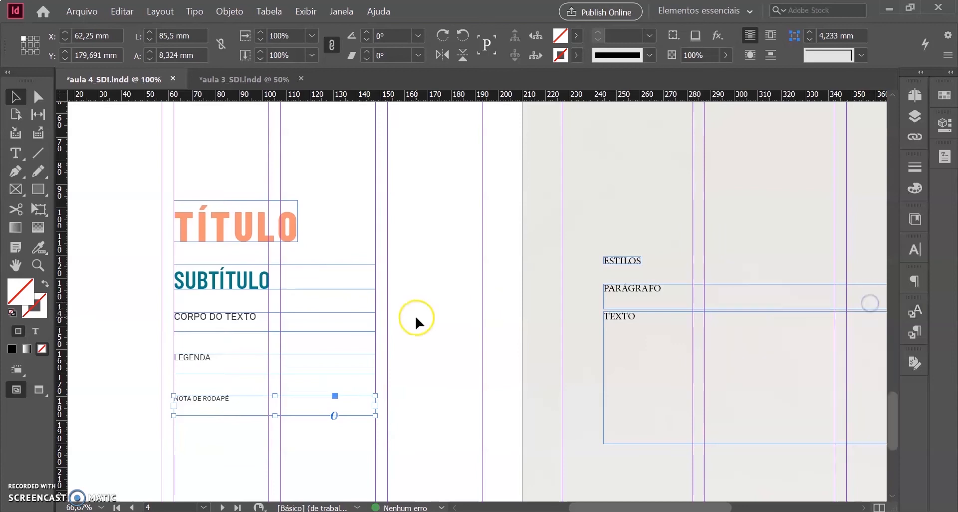
# Step: Examine the styled sample texts in preview without guides and compare them with the list of character styles
pyautogui.moveTo(454, 314); pyautogui.dragTo(428, 313)
pyautogui.hotkey('ctrl', '-')
pyautogui.hotkey('ctrl', '-')
pyautogui.moveTo(523, 227); pyautogui.dragTo(431, 249)
pyautogui.press('w')
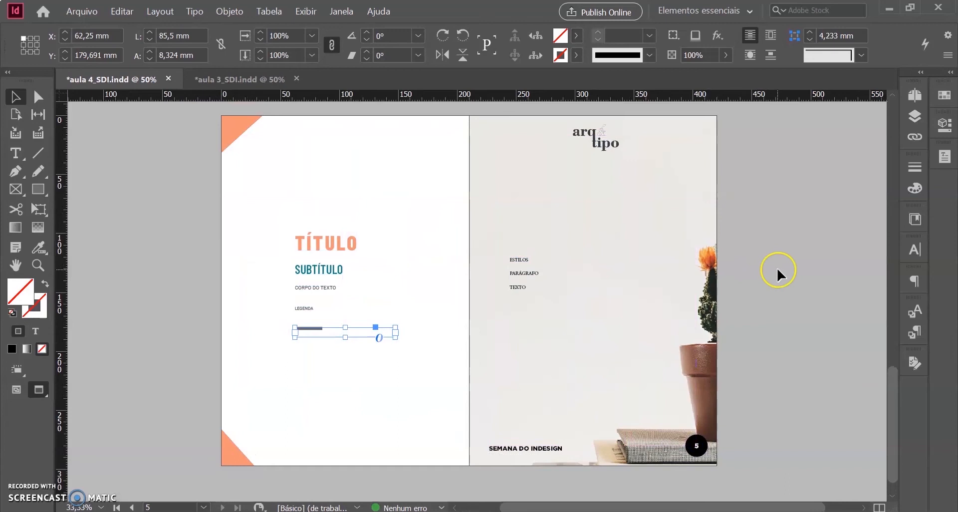
pyautogui.click(797, 273)
pyautogui.hotkey('ctrl', '=')
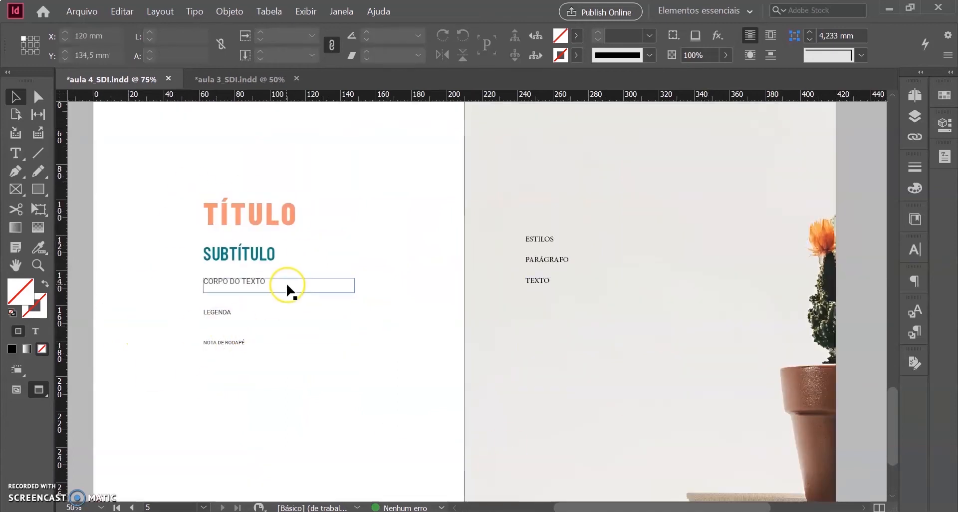
pyautogui.click(912, 310)
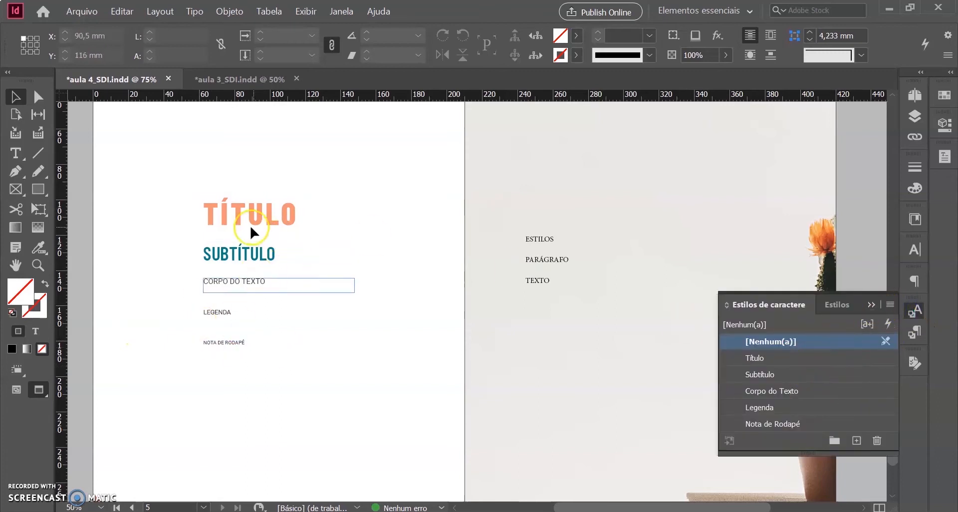
pyautogui.click(871, 306)
# Step: Apply the Título character style to the ESTILOS text on page 5
pyautogui.moveTo(662, 320); pyautogui.dragTo(526, 328)
pyautogui.hotkey('ctrl', '=')
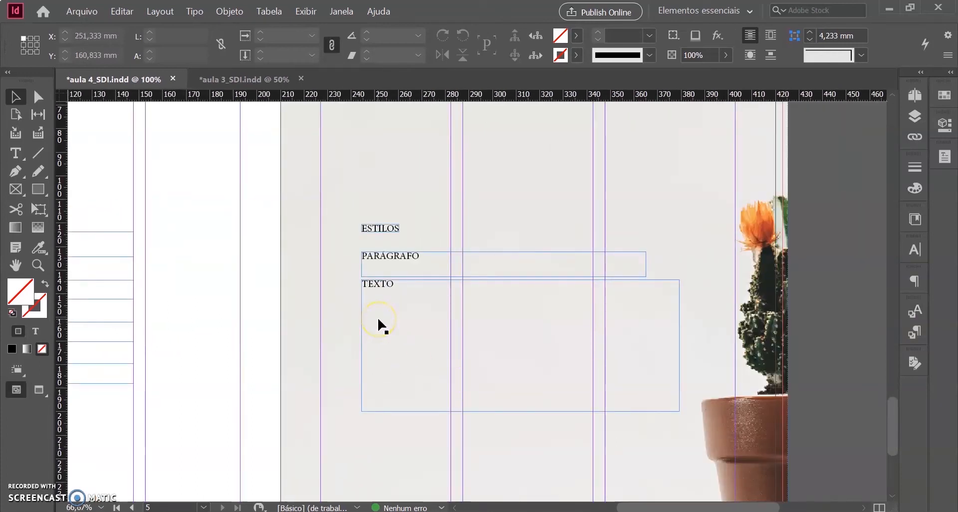
pyautogui.click(391, 228)
pyautogui.click(422, 172)
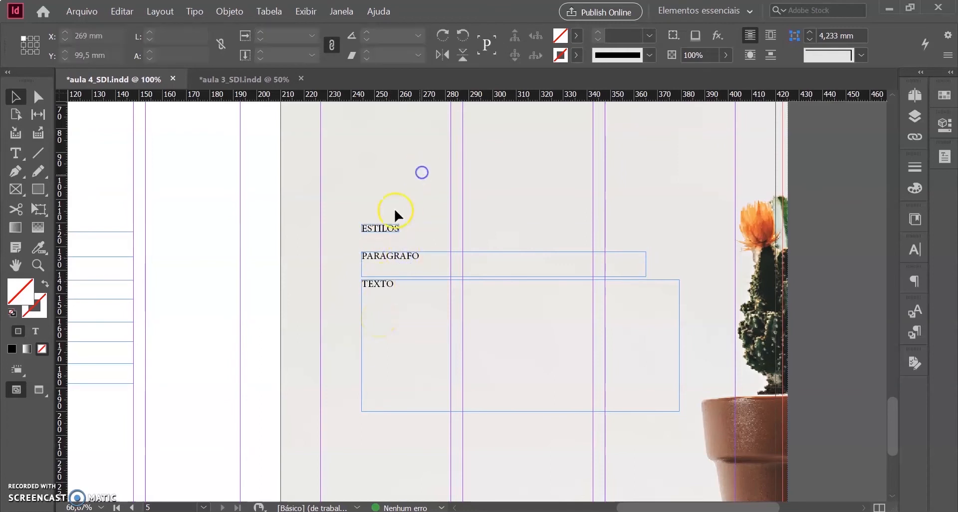
pyautogui.click(385, 239)
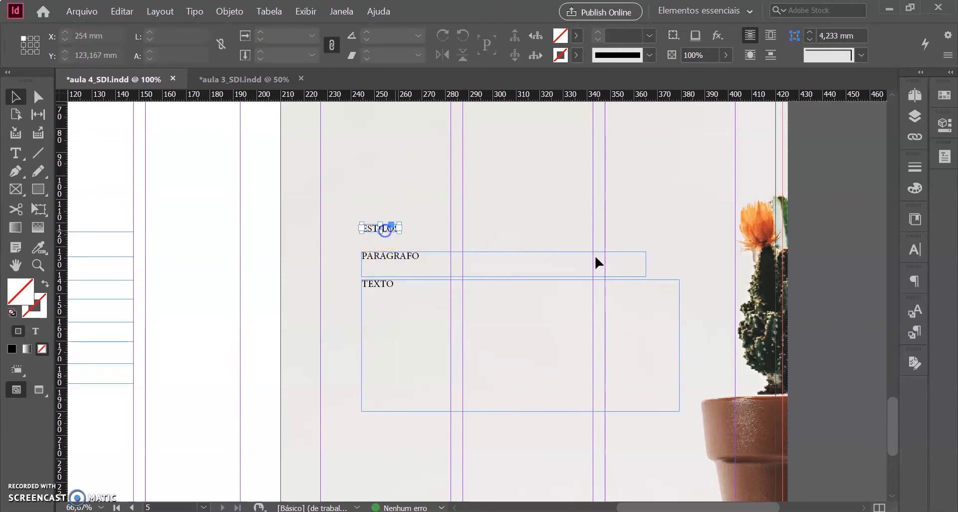
pyautogui.click(914, 311)
pyautogui.click(818, 358)
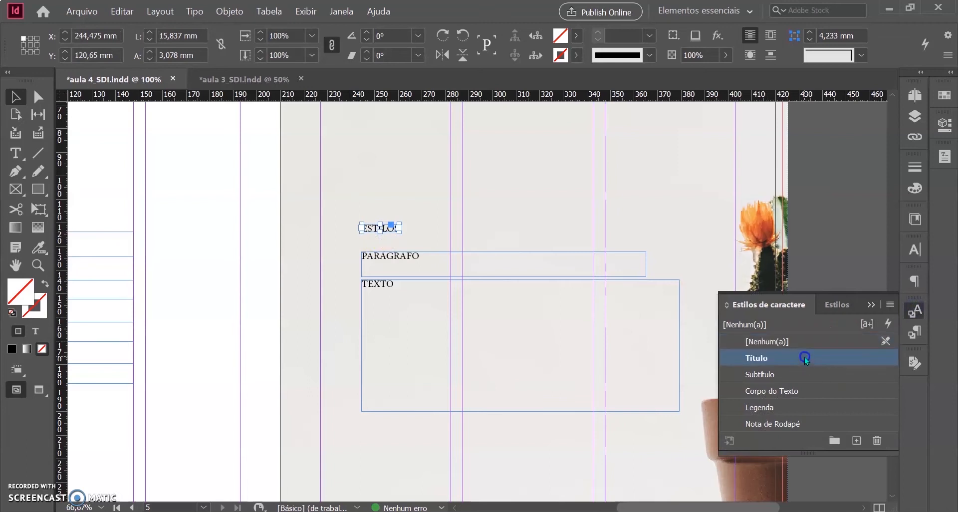
pyautogui.click(871, 304)
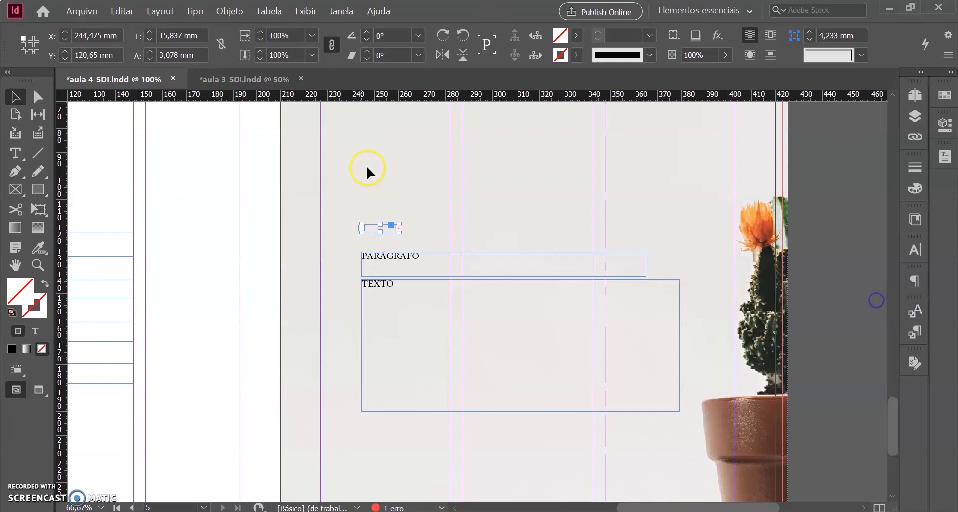
# Step: Widen the ESTILOS text frame to about 73 mm, move it up clear of PARÁGRAFO and fit its height to the heading
pyautogui.doubleClick(399, 228)
pyautogui.moveTo(425, 293); pyautogui.dragTo(533, 292)
pyautogui.moveTo(395, 308); pyautogui.dragTo(395, 252)
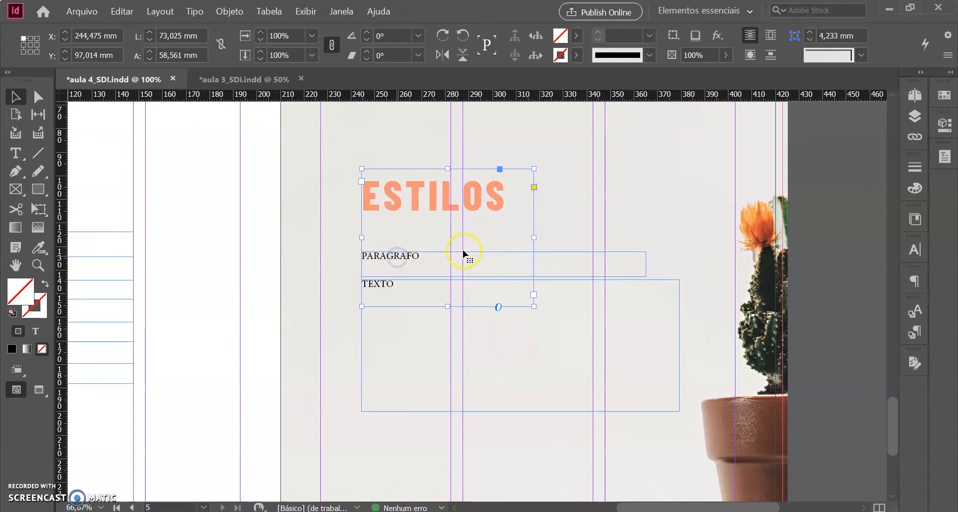
pyautogui.doubleClick(449, 306)
# Step: Apply the Subtítulo character style to the PARÁGRAFO text and move its frame slightly up toward ESTILOS
pyautogui.click(409, 263)
pyautogui.click(918, 309)
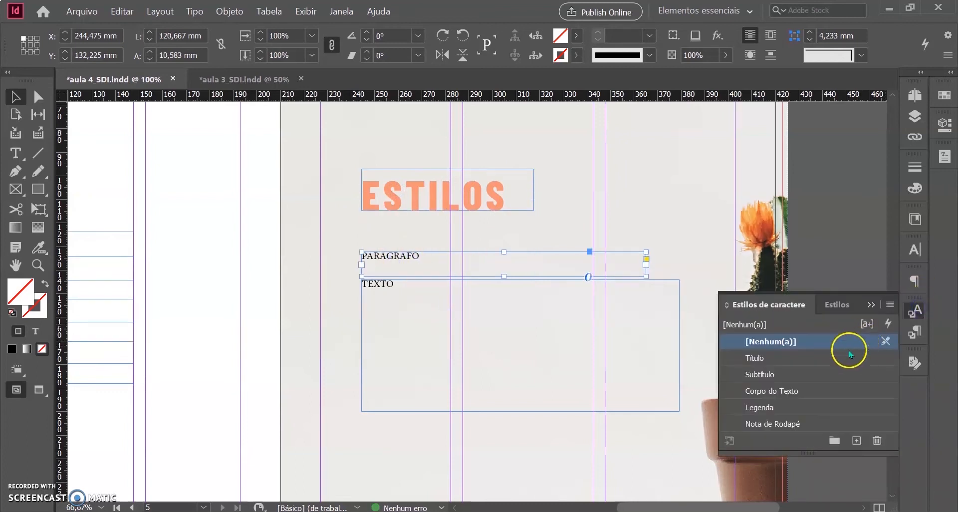
pyautogui.click(869, 374)
pyautogui.moveTo(449, 261); pyautogui.dragTo(448, 247)
# Step: Replace the word TEXTO below PARÁGRAFO by filling its frame with placeholder text
pyautogui.click(388, 291)
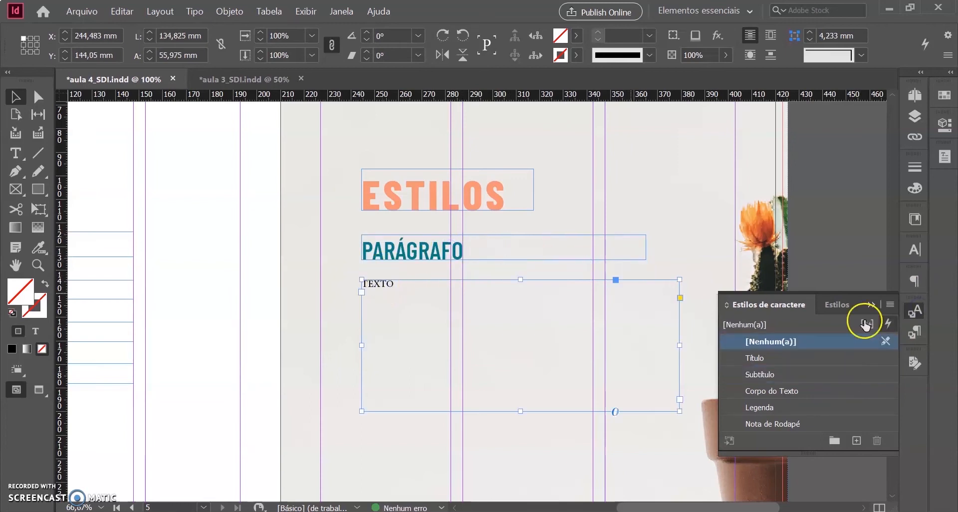
pyautogui.click(871, 305)
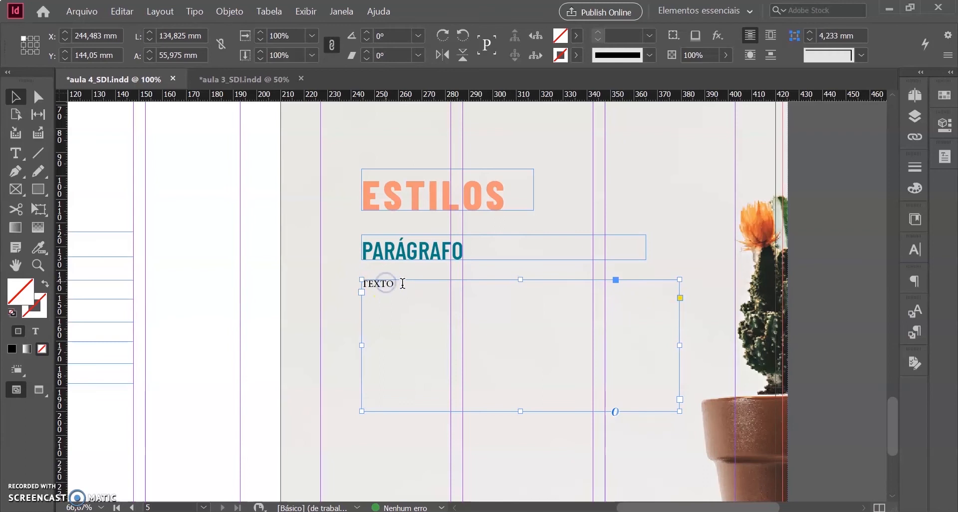
pyautogui.doubleClick(359, 283)
pyautogui.moveTo(396, 283); pyautogui.dragTo(361, 284)
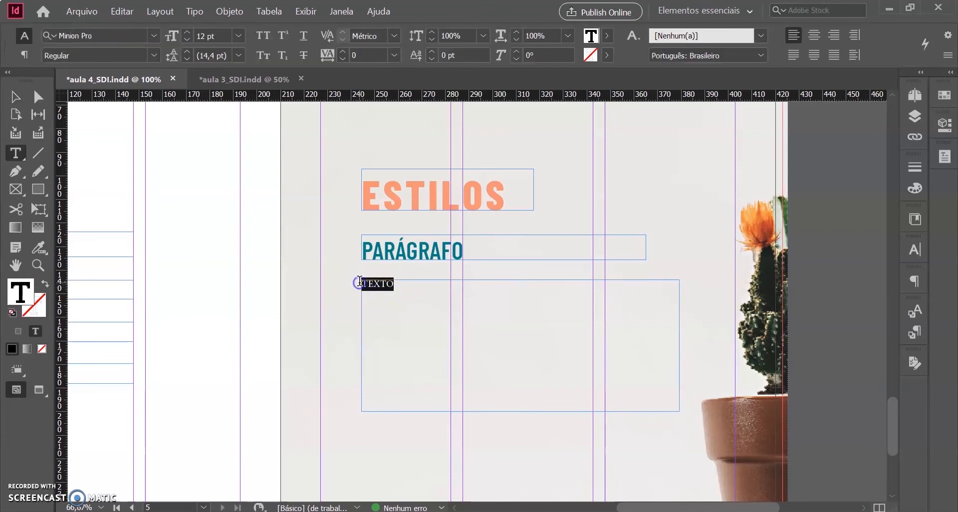
pyautogui.press('BackSpace')
pyautogui.rightClick(364, 284)
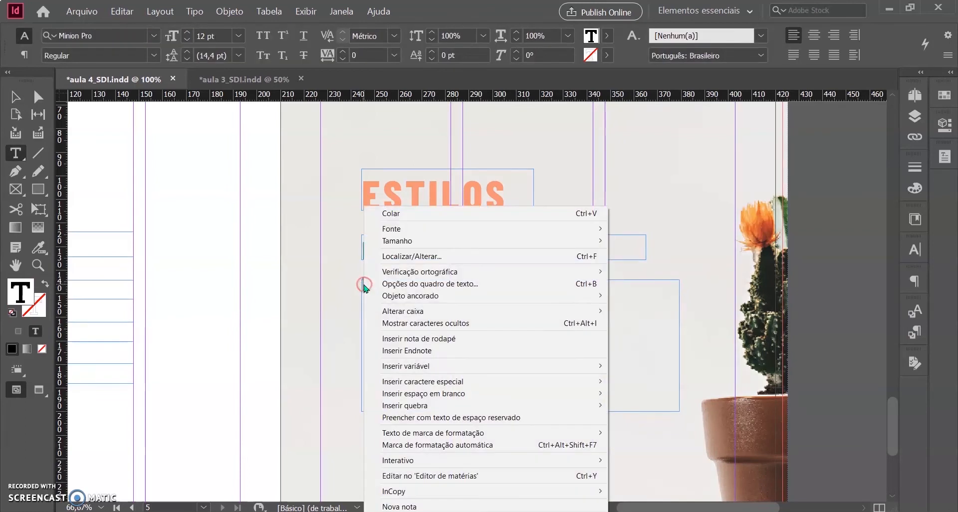
pyautogui.click(425, 418)
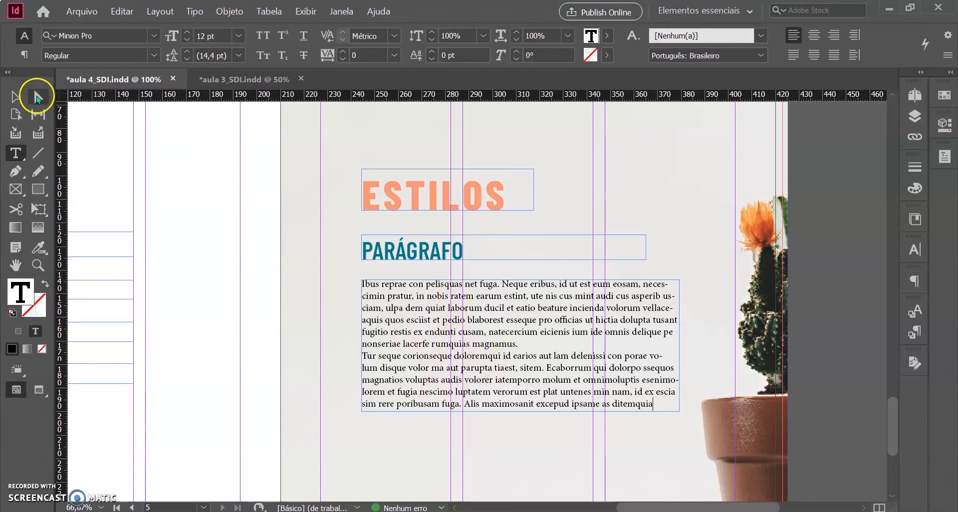
# Step: Apply the Corpo do Texto character style to all the placeholder text and fit the frame's height to the content
pyautogui.hotkey('ctrl', 'a')
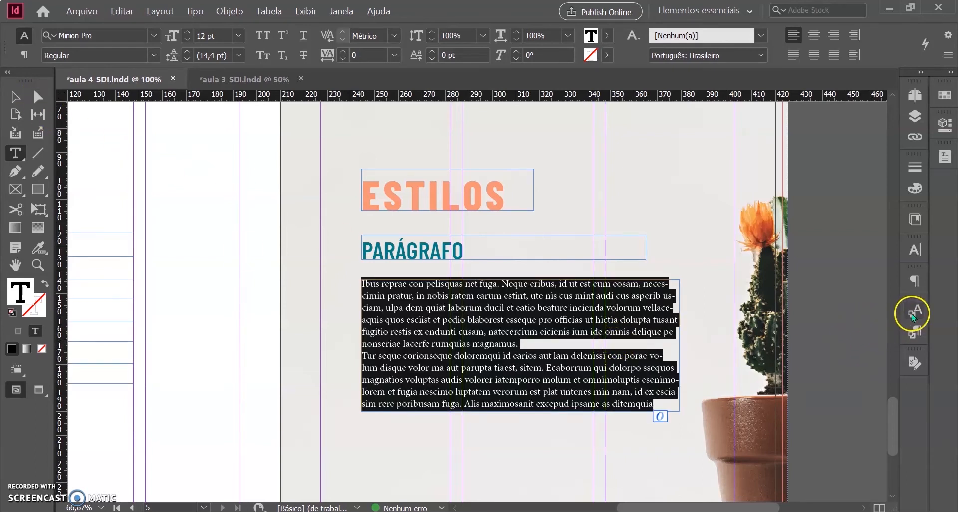
pyautogui.click(913, 311)
pyautogui.click(838, 390)
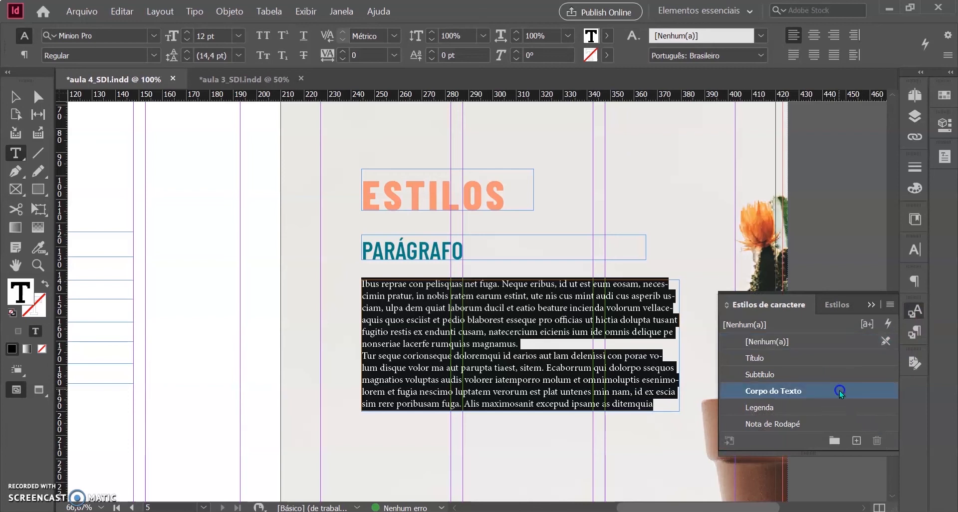
pyautogui.click(871, 304)
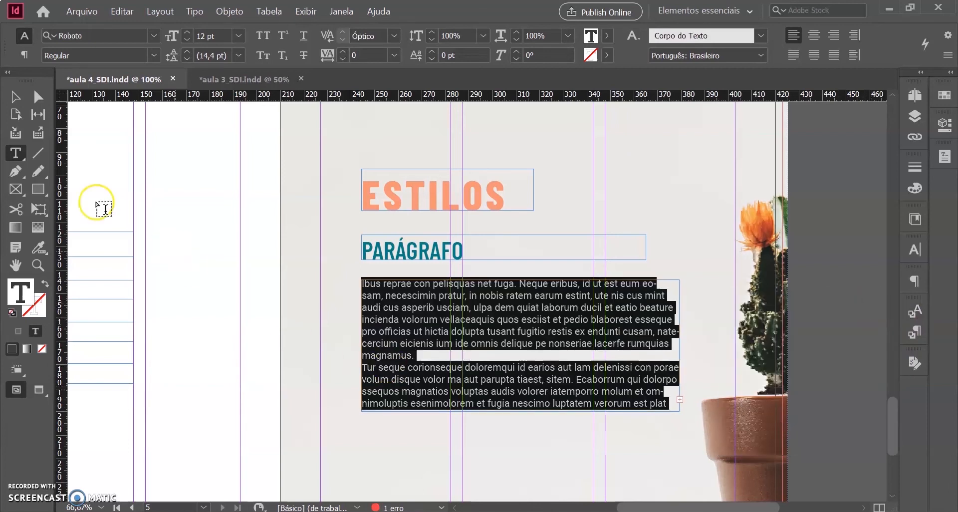
pyautogui.click(15, 96)
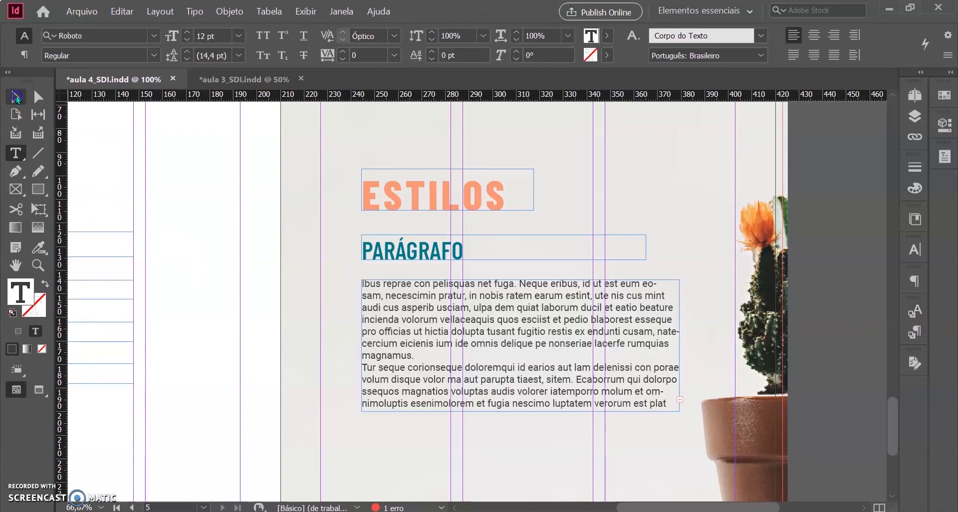
pyautogui.doubleClick(518, 412)
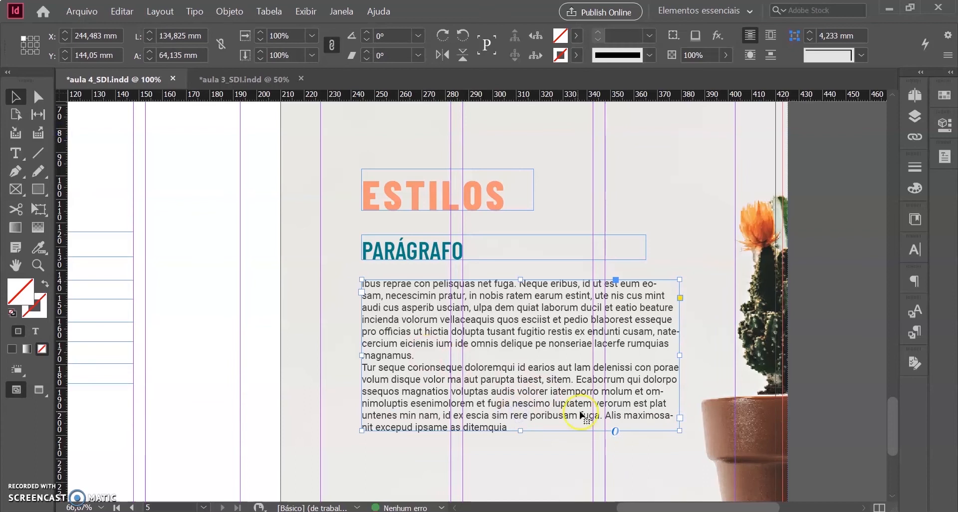
# Step: Try a space before of 5 mm on all paragraphs of the placeholder body text
pyautogui.doubleClick(491, 359)
pyautogui.hotkey('ctrl', 'a')
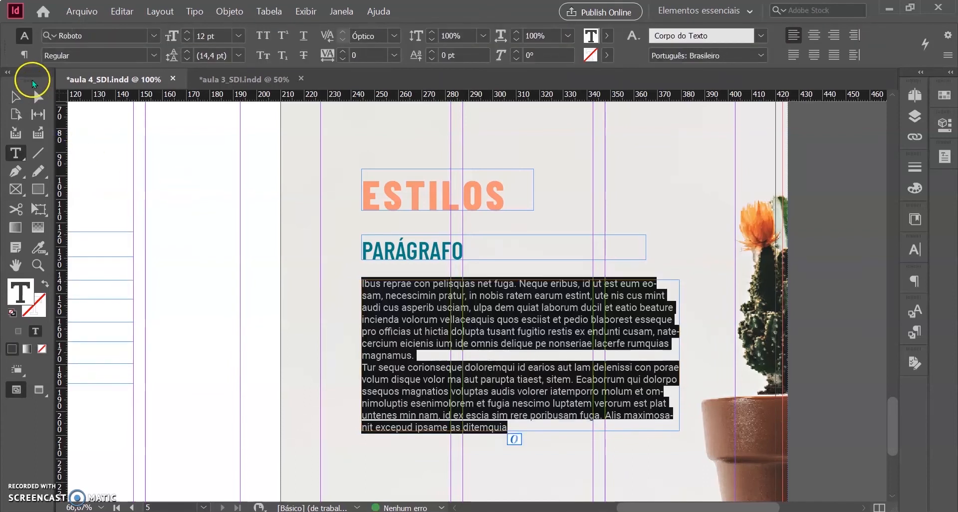
pyautogui.click(24, 55)
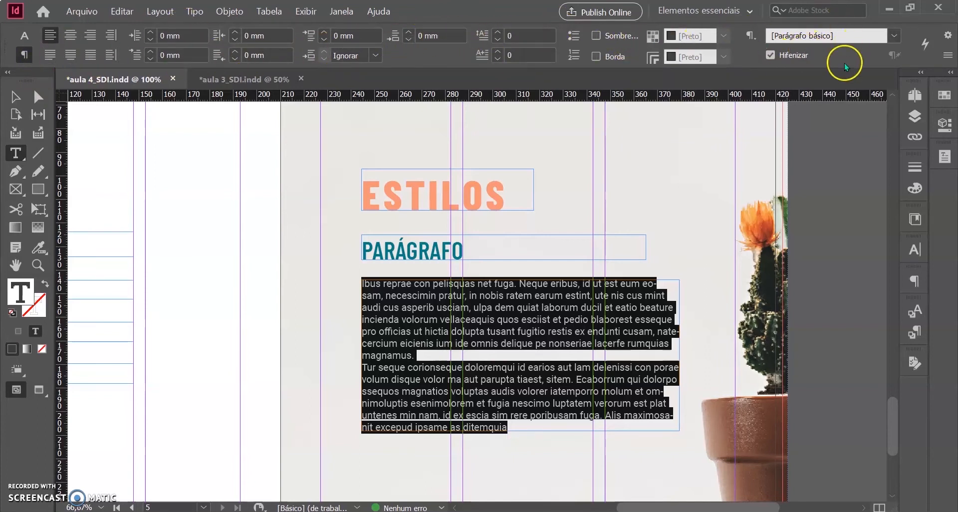
pyautogui.click(327, 31)
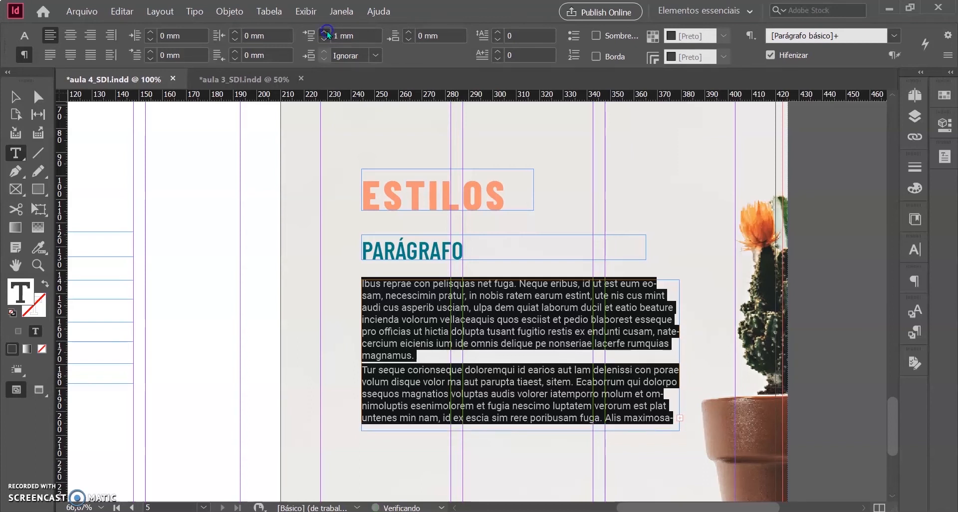
pyautogui.click(327, 31)
pyautogui.click(327, 31)
pyautogui.click(327, 31)
pyautogui.click(327, 31)
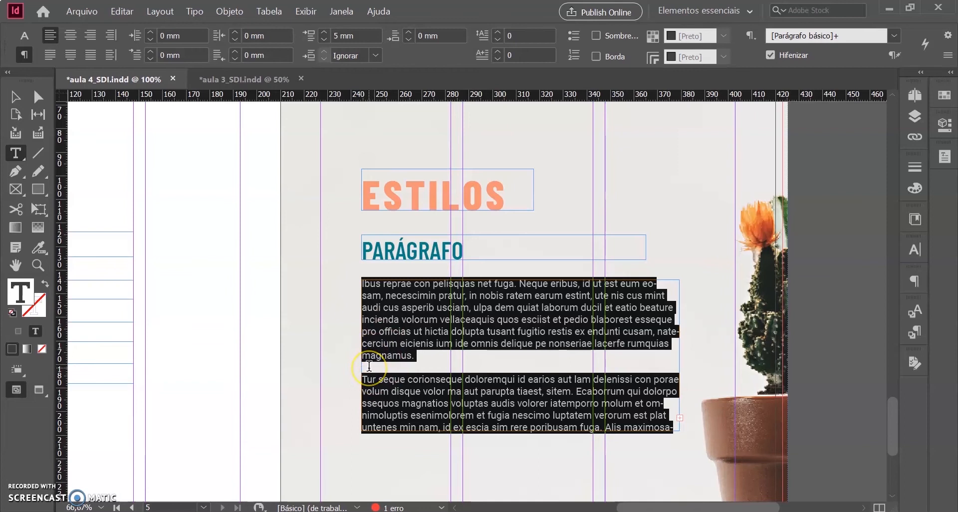
pyautogui.press('Escape')
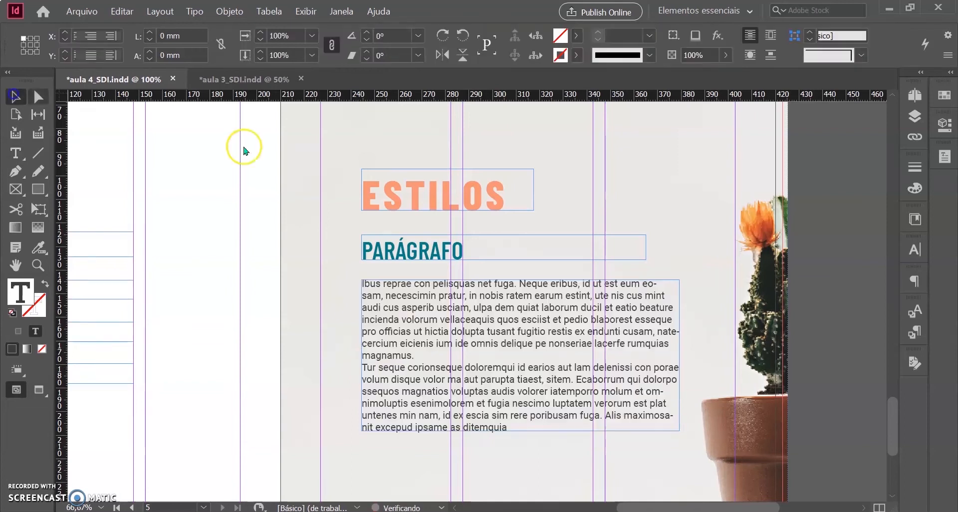
pyautogui.hotkey('ctrl', '-')
pyautogui.hotkey('ctrl', '-')
pyautogui.moveTo(533, 207); pyautogui.dragTo(631, 211)
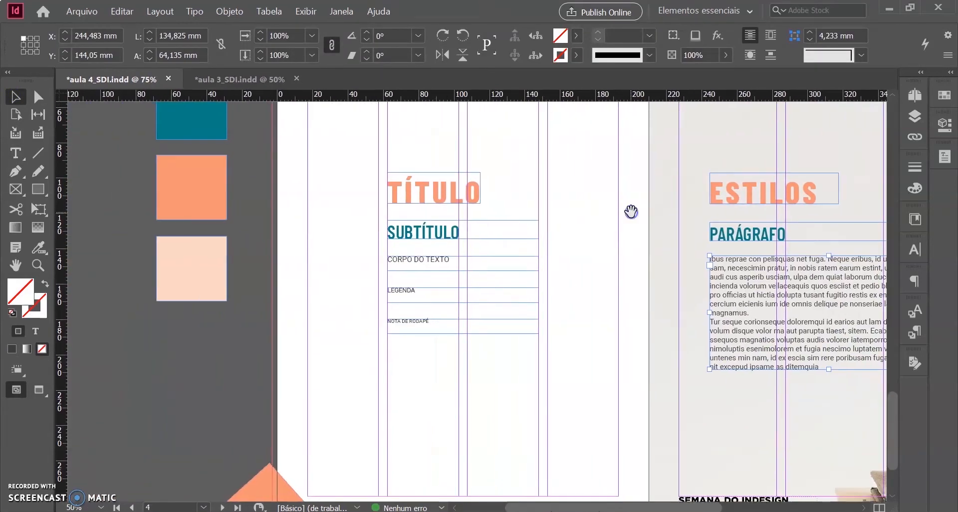
pyautogui.hotkey('ctrl', '=')
pyautogui.hotkey('ctrl', '=')
pyautogui.moveTo(207, 271); pyautogui.dragTo(622, 274)
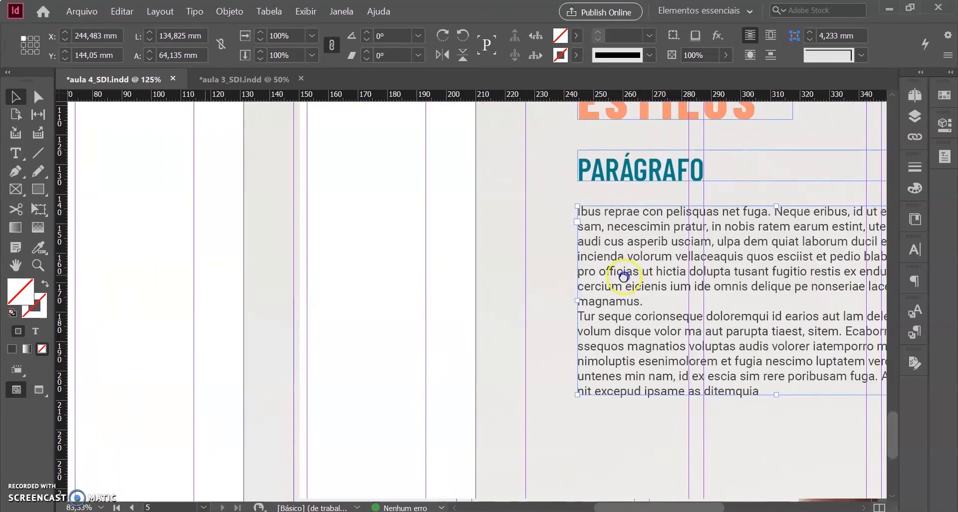
pyautogui.moveTo(479, 277); pyautogui.dragTo(543, 280)
pyautogui.click(326, 219)
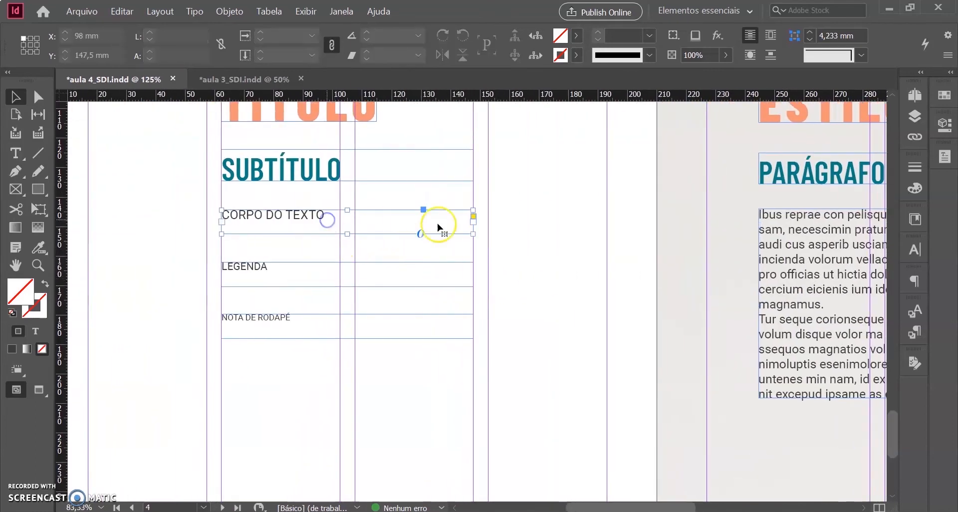
pyautogui.moveTo(453, 227); pyautogui.dragTo(475, 231)
pyautogui.hotkey('ctrl', 'z')
# Step: Display the baseline grid and view it up close behind the sample texts on page 4
pyautogui.click(557, 240)
pyautogui.hotkey('ctrl', '=')
pyautogui.hotkey('ctrl', '=')
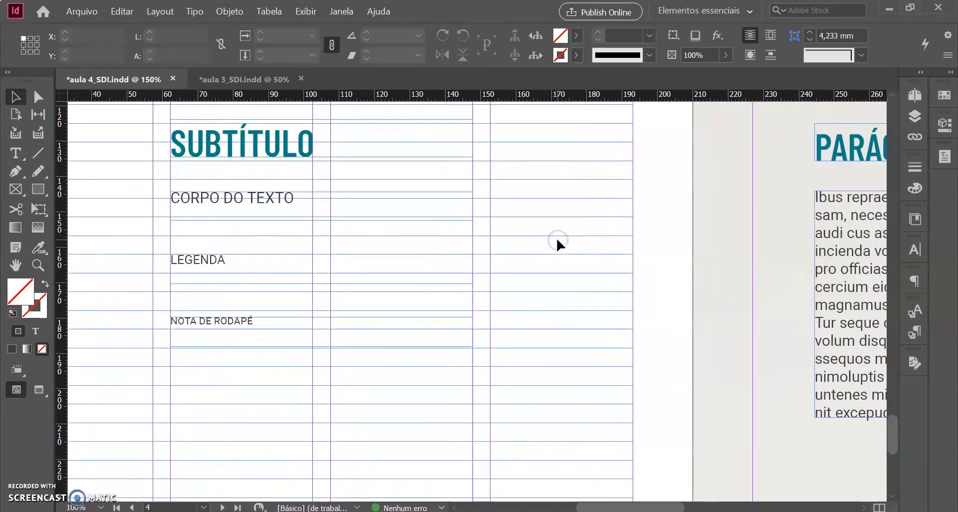
pyautogui.moveTo(593, 237); pyautogui.dragTo(537, 251)
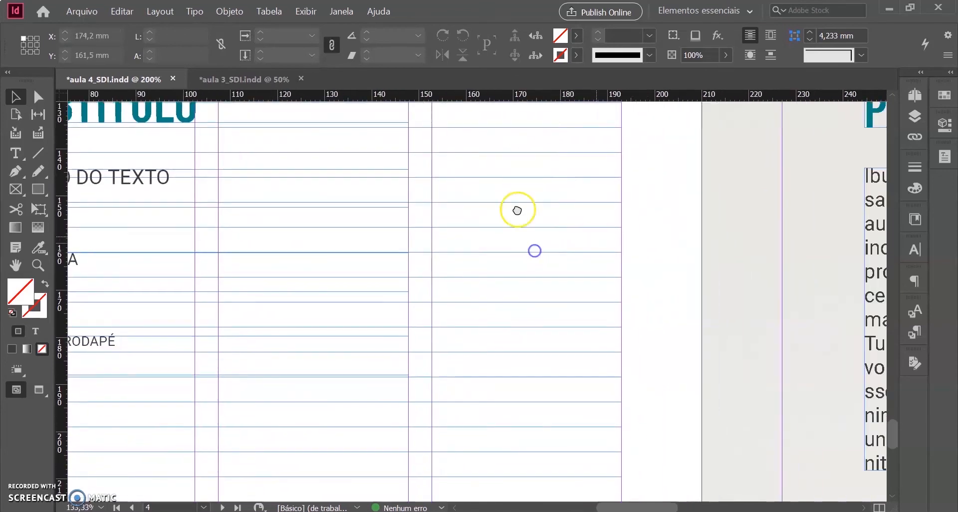
# Step: Look over the baseline grid behind and below the sample texts on page 4, and hide it
pyautogui.moveTo(449, 236); pyautogui.dragTo(547, 175)
pyautogui.moveTo(507, 257); pyautogui.dragTo(353, 289)
pyautogui.hotkey('ctrl', '-')
pyautogui.moveTo(400, 269); pyautogui.dragTo(498, 242)
pyautogui.moveTo(290, 334); pyautogui.dragTo(403, 319)
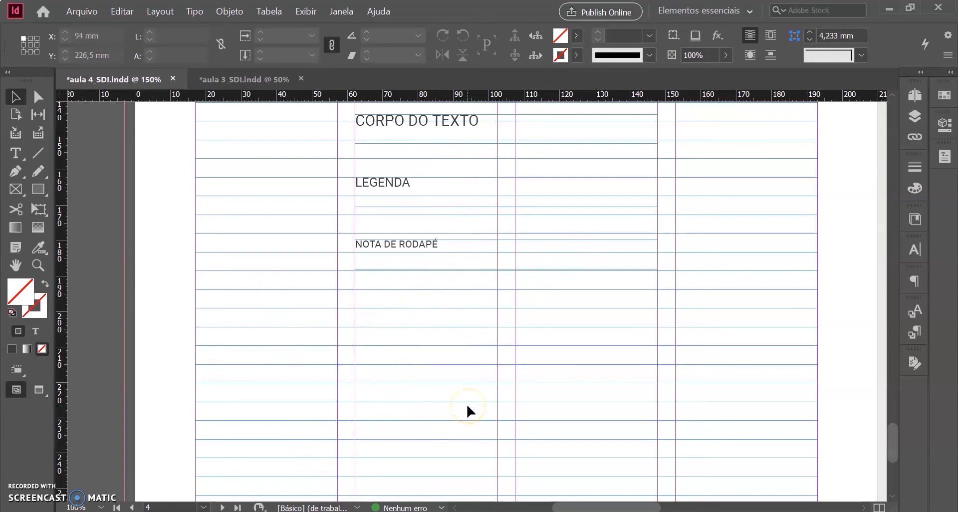
pyautogui.hotkey('ctrl', '-')
pyautogui.hotkey('ctrl', '-')
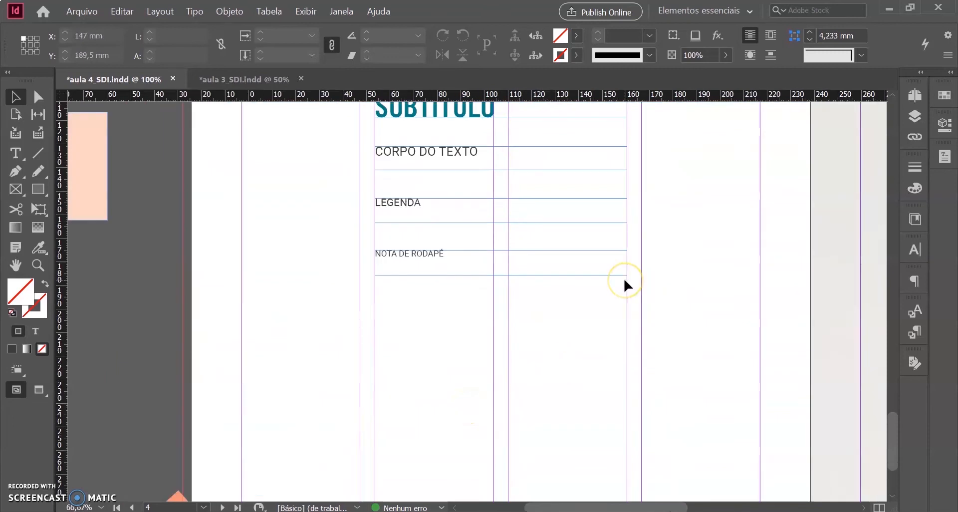
# Step: Apply the P. Título paragraph style to the ESTILOS heading on page 5
pyautogui.moveTo(641, 290); pyautogui.dragTo(352, 293)
pyautogui.hotkey('ctrl', '-')
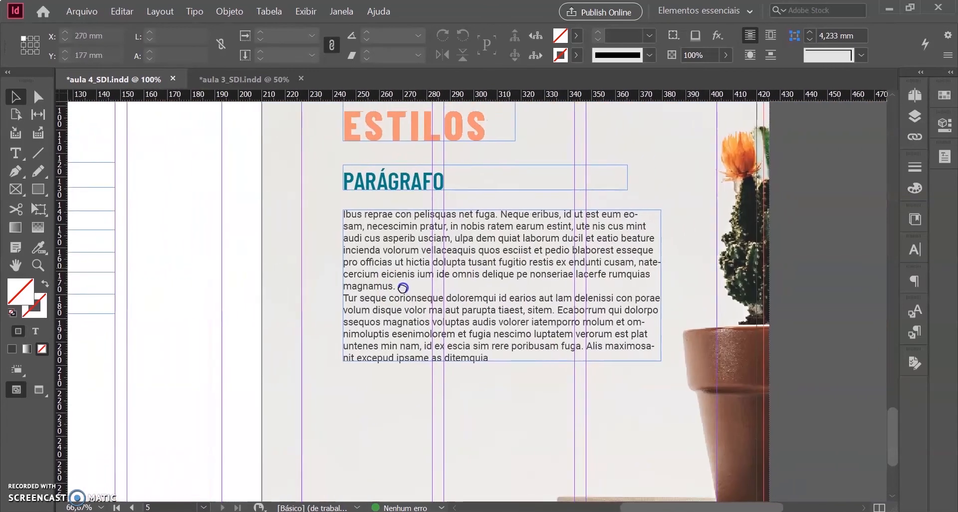
pyautogui.click(448, 178)
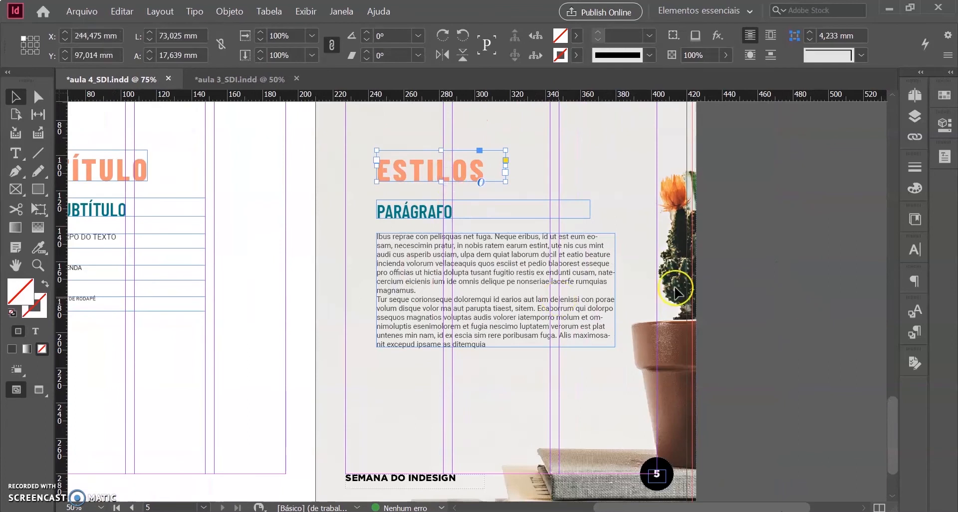
pyautogui.click(916, 333)
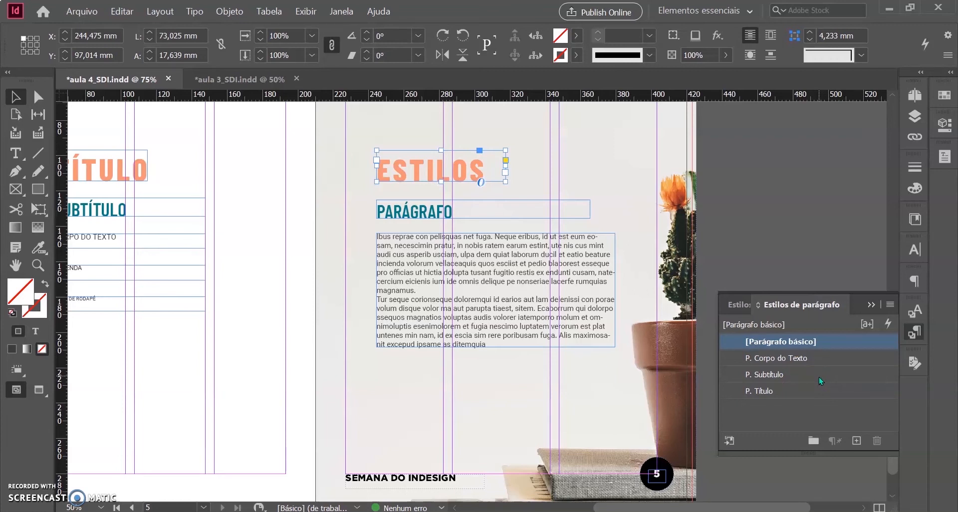
pyautogui.click(789, 391)
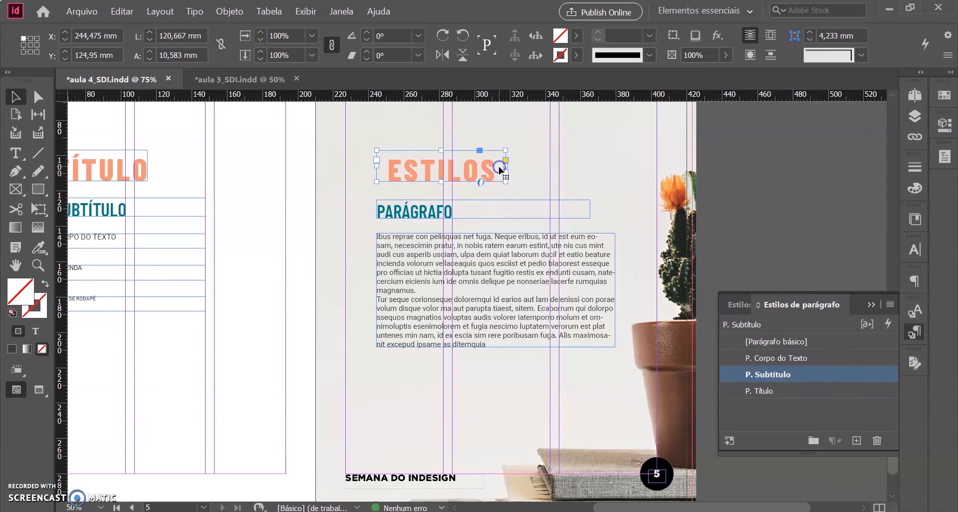
pyautogui.click(529, 250)
pyautogui.doubleClick(528, 248)
pyautogui.hotkey('ctrl', 'a')
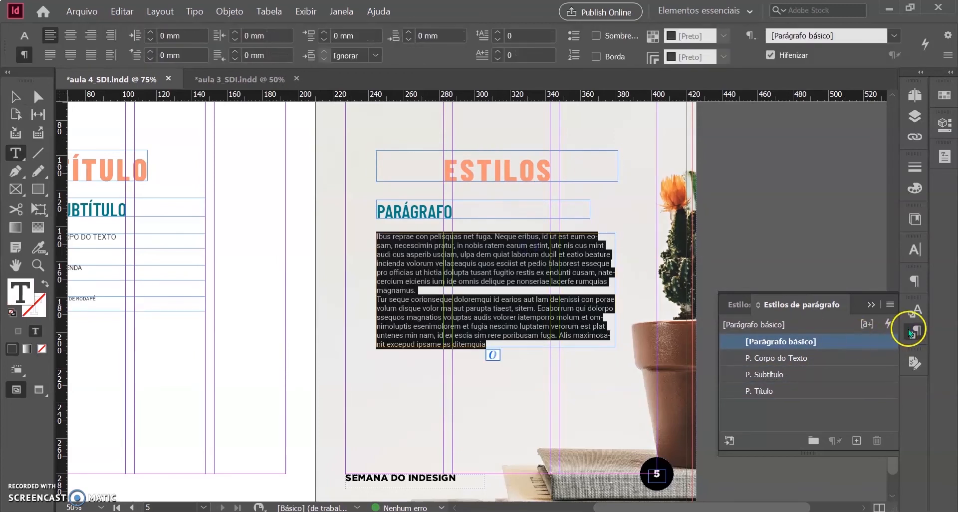
pyautogui.click(15, 97)
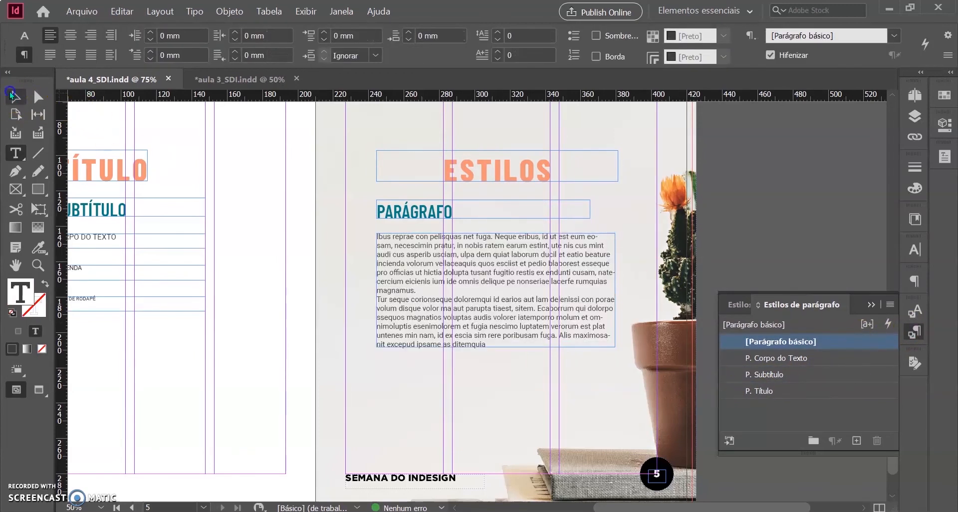
# Step: Move the placeholder body text frame to page 4 below NOTA DE RODAPÉ and apply the P. Corpo do Texto paragraph style
pyautogui.click(387, 206)
pyautogui.click(475, 271)
pyautogui.hotkey('ctrl', '-')
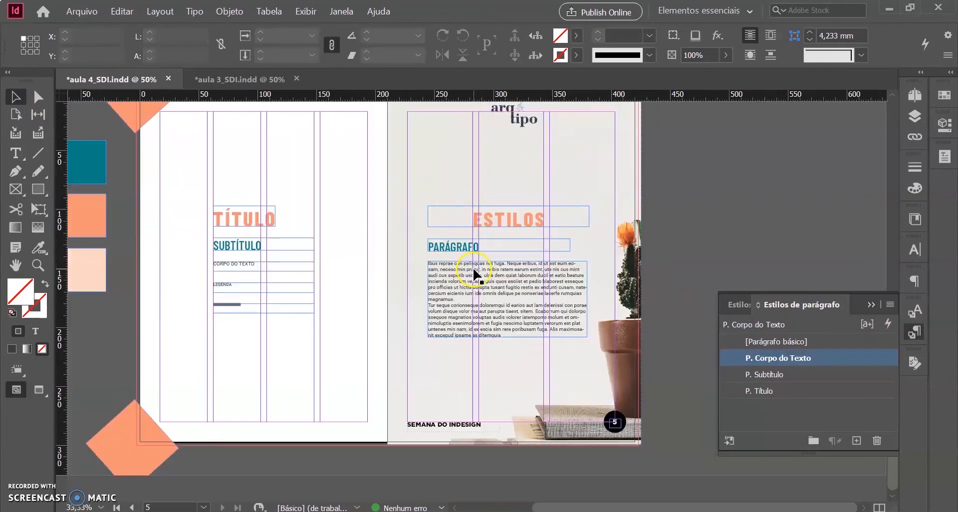
pyautogui.moveTo(417, 323); pyautogui.dragTo(519, 322)
pyautogui.moveTo(552, 281); pyautogui.dragTo(350, 346)
pyautogui.hotkey('ctrl', '=')
pyautogui.hotkey('ctrl', '=')
pyautogui.hotkey('ctrl', '=')
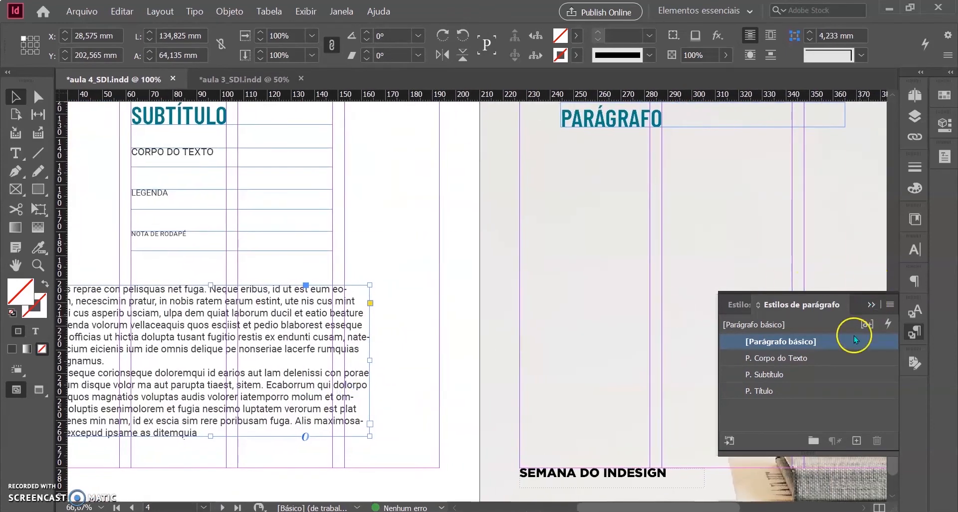
pyautogui.click(872, 358)
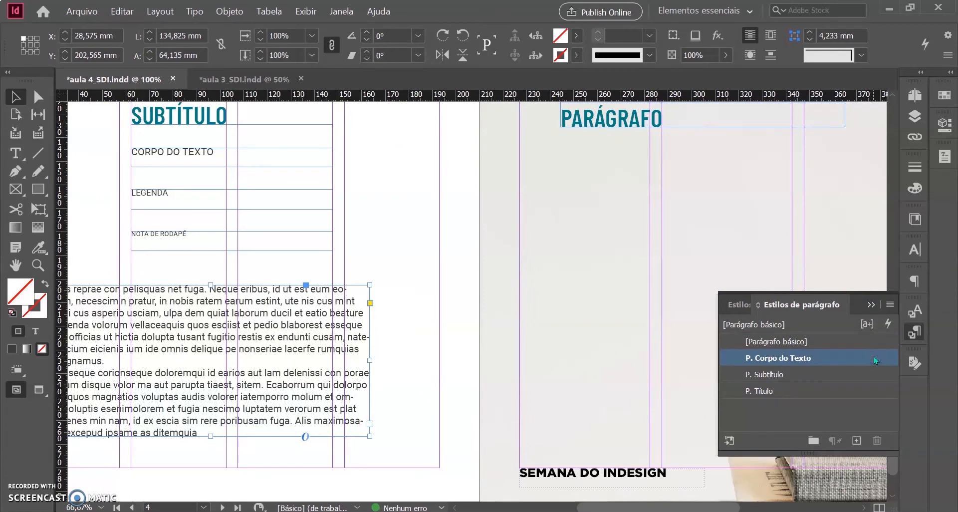
# Step: Examine the general, basic and advanced character, and indent and spacing settings of the P. Corpo do Texto style
pyautogui.doubleClick(873, 356)
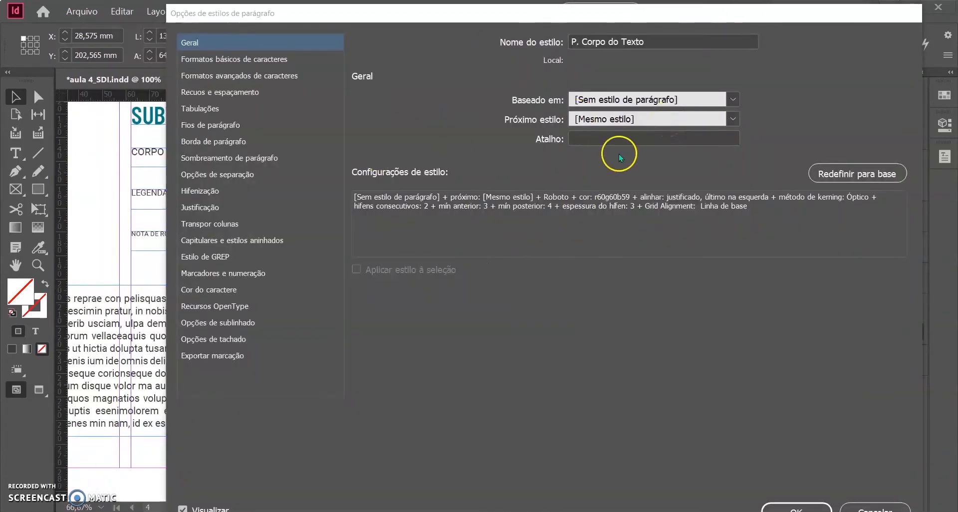
pyautogui.click(728, 100)
pyautogui.click(727, 100)
pyautogui.click(273, 56)
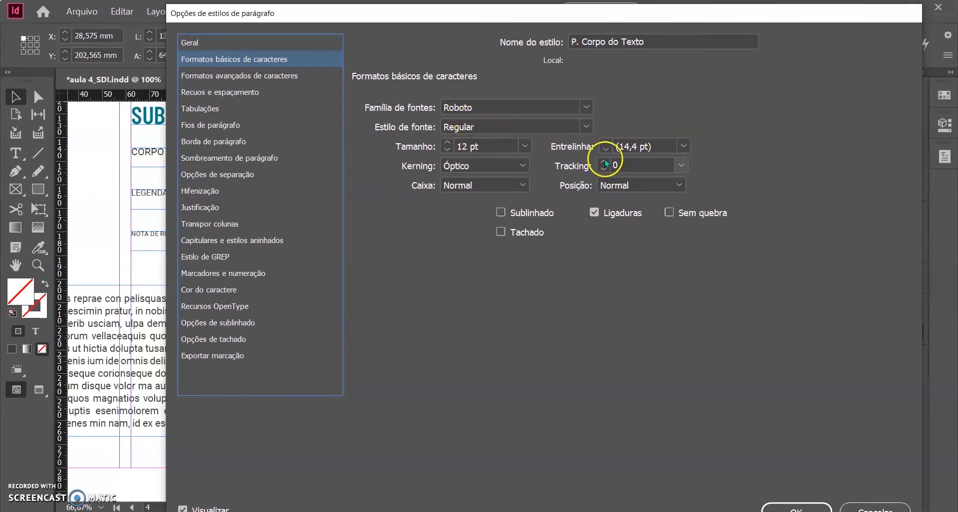
pyautogui.click(301, 75)
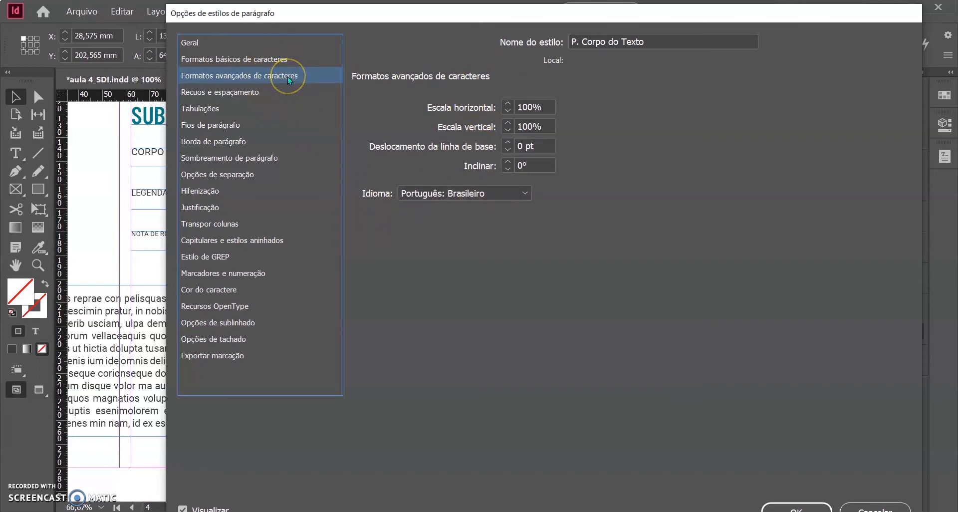
pyautogui.click(256, 91)
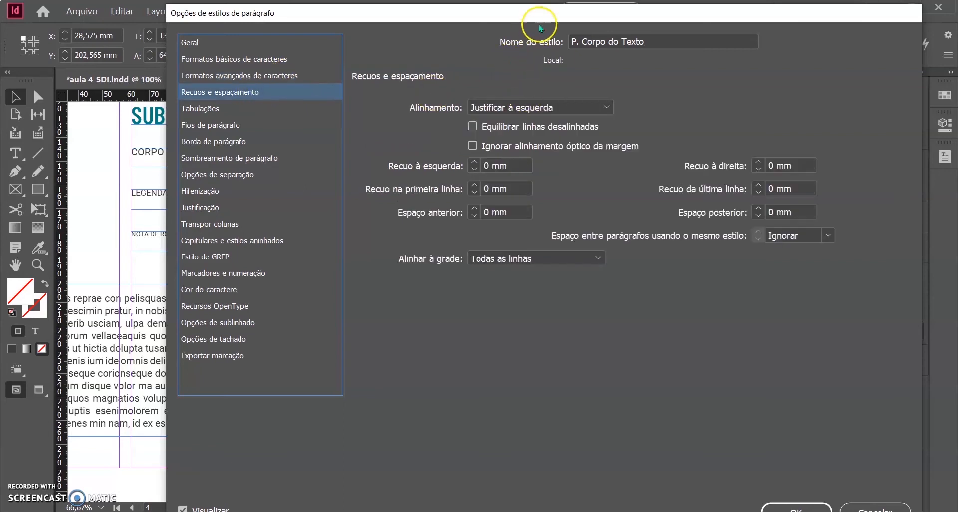
pyautogui.moveTo(403, 23); pyautogui.dragTo(613, 20)
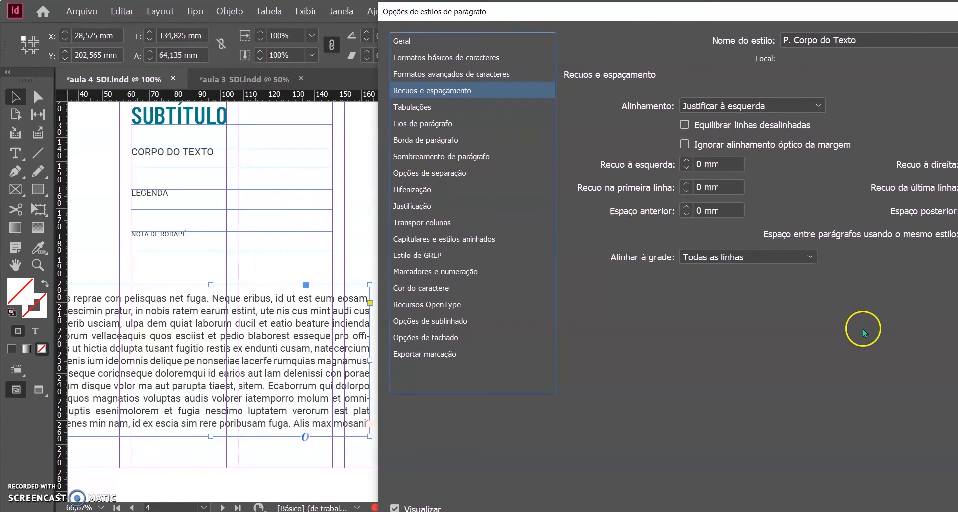
pyautogui.moveTo(723, 11); pyautogui.dragTo(497, 9)
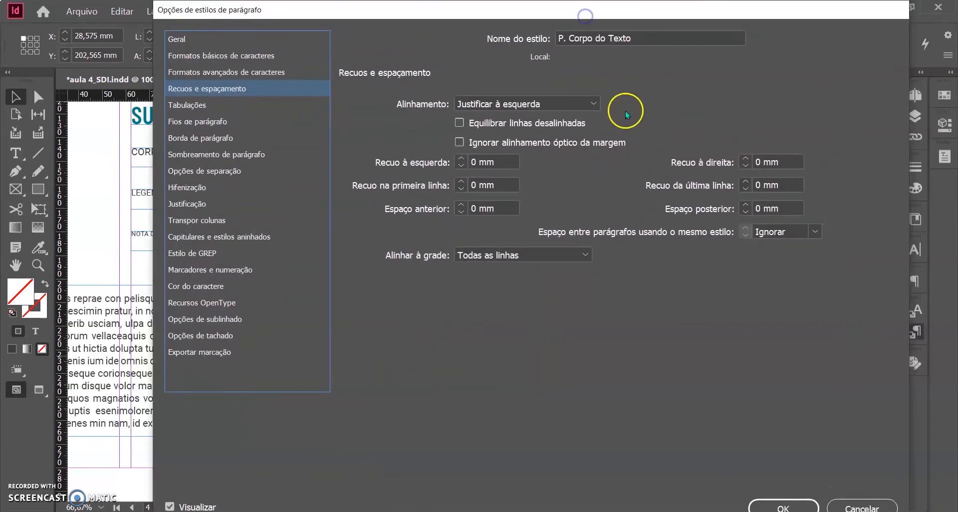
pyautogui.click(782, 506)
# Step: Try the Esquerda alignment in the P. Corpo do Texto style and switch back to Justificar à esquerda
pyautogui.doubleClick(847, 354)
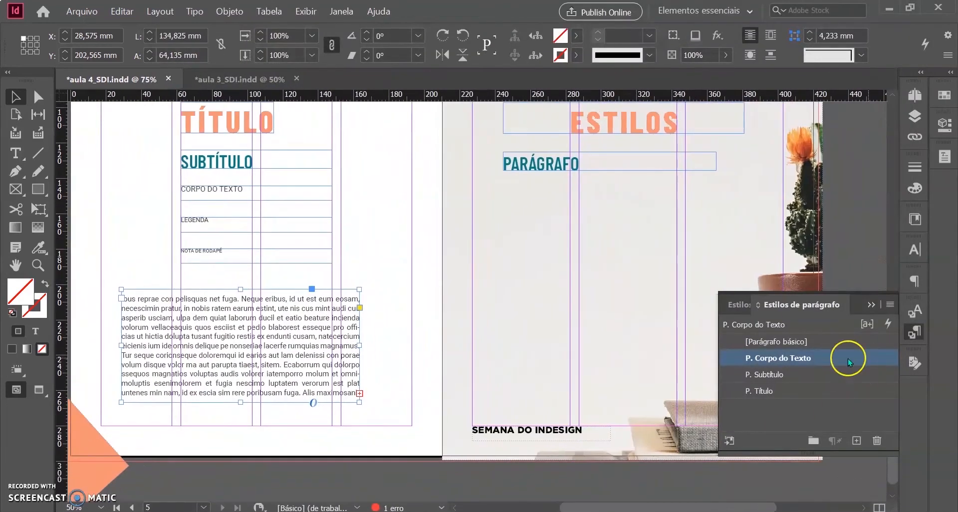
pyautogui.click(468, 89)
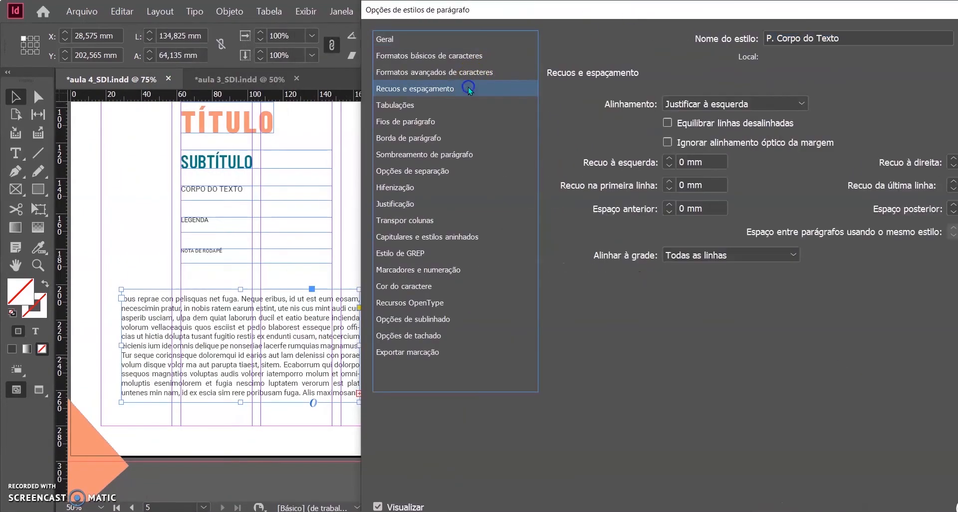
pyautogui.click(781, 109)
pyautogui.click(726, 118)
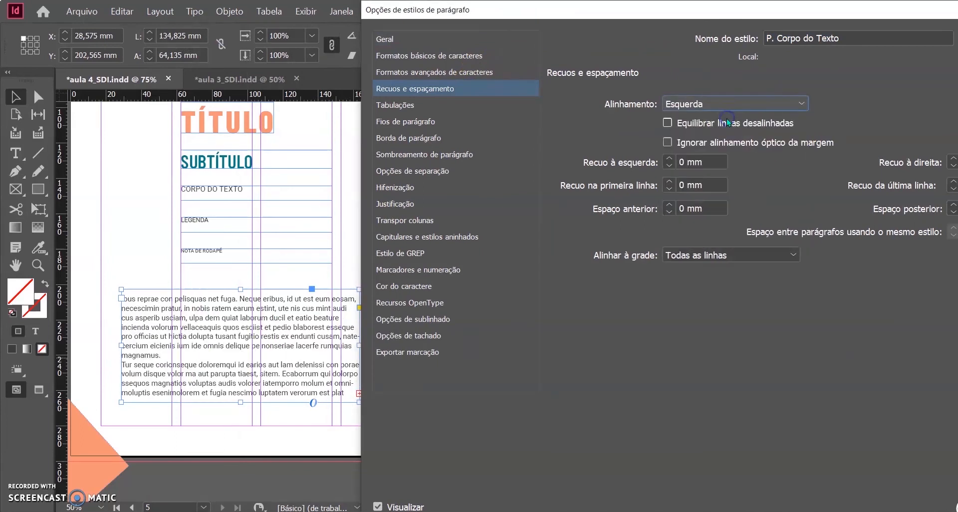
pyautogui.moveTo(521, 10); pyautogui.dragTo(578, 15)
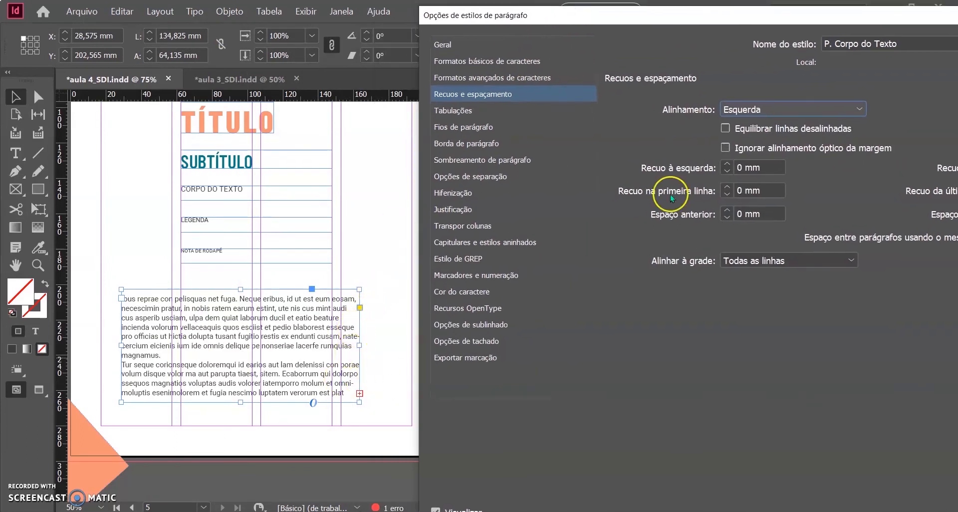
pyautogui.click(848, 109)
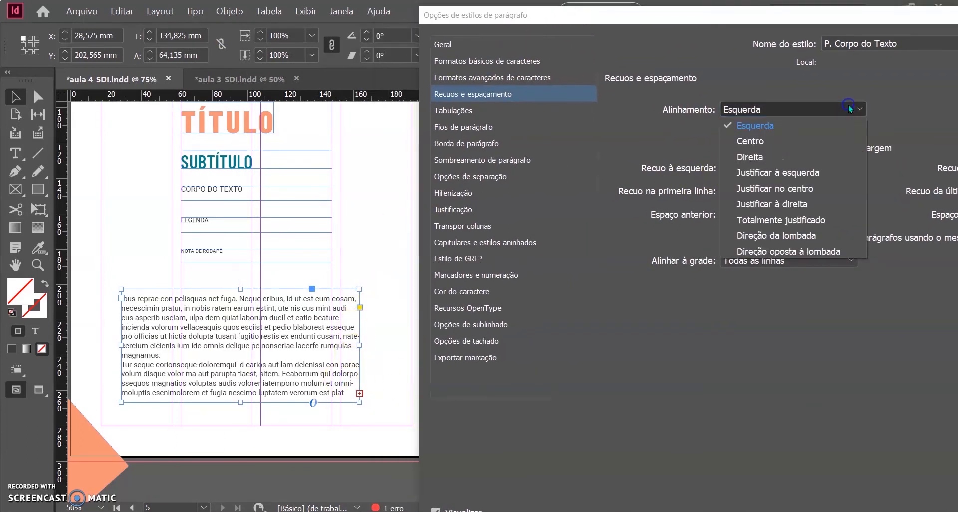
pyautogui.click(825, 171)
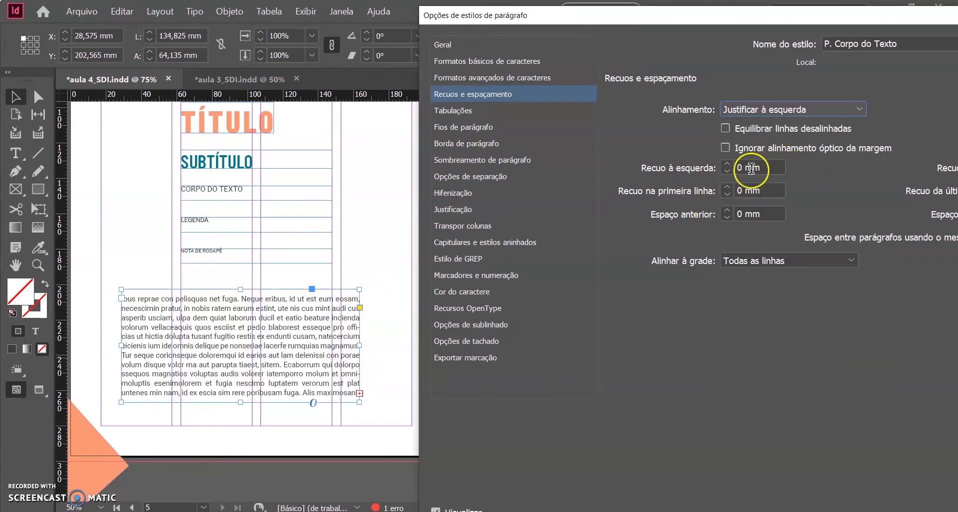
# Step: Try the options Equilibrar linhas desalinhadas and Ignorar alinhamento óptico da margem in the P. Corpo do Texto style
pyautogui.moveTo(799, 7); pyautogui.dragTo(699, 2)
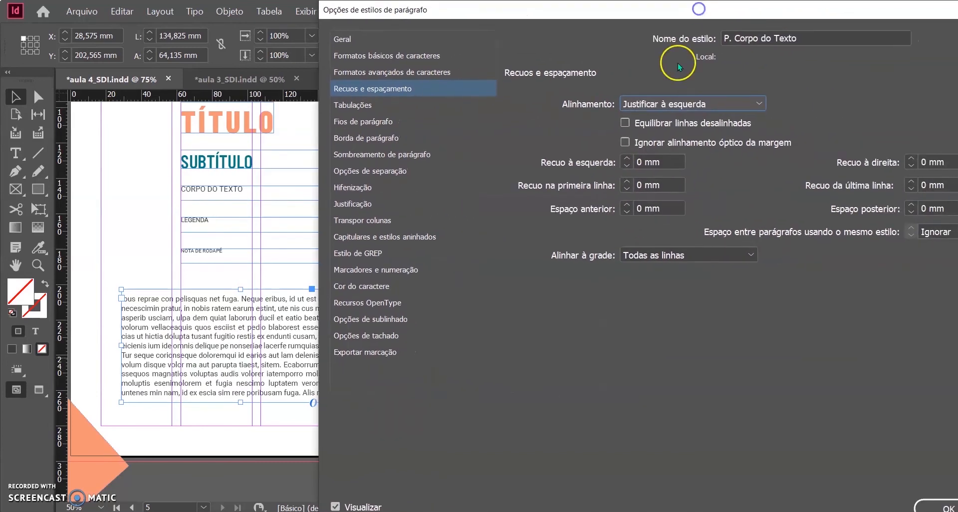
pyautogui.click(626, 123)
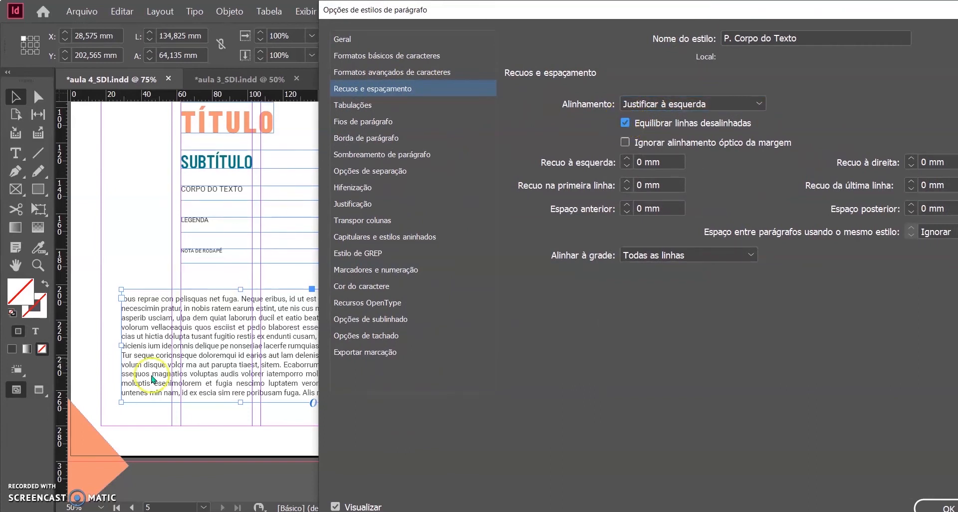
pyautogui.moveTo(537, 18); pyautogui.dragTo(602, 15)
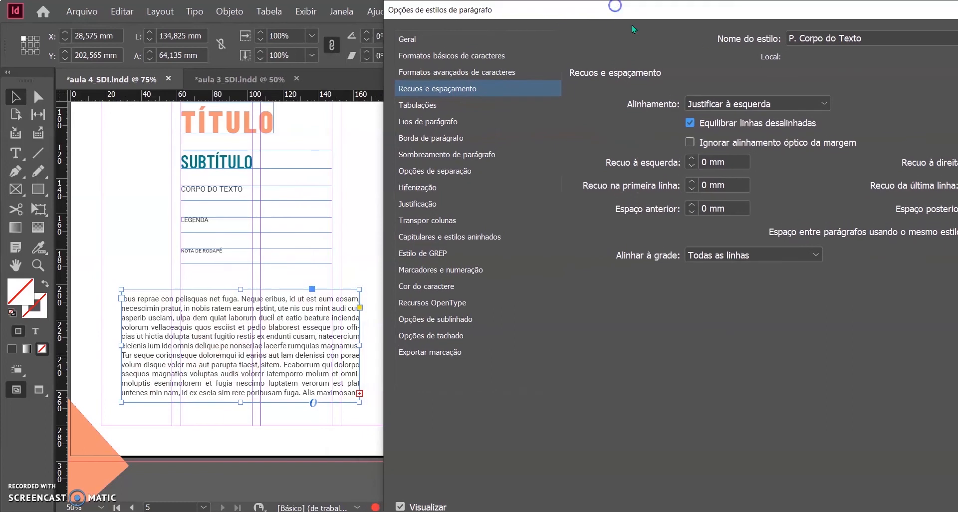
pyautogui.click(687, 142)
# Step: Try a left indent of 7 mm in the P. Corpo do Texto style and return it to 0 mm
pyautogui.moveTo(740, 15); pyautogui.dragTo(706, 19)
pyautogui.click(655, 161)
pyautogui.click(654, 161)
pyautogui.click(655, 161)
pyautogui.click(655, 161)
pyautogui.click(654, 162)
pyautogui.click(654, 162)
pyautogui.click(653, 162)
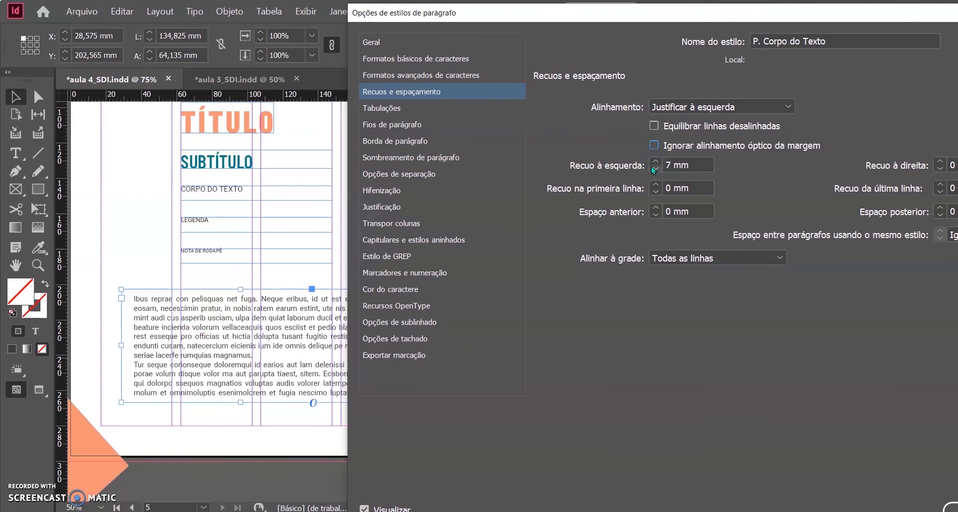
pyautogui.click(654, 169)
pyautogui.click(654, 170)
pyautogui.click(654, 169)
pyautogui.click(655, 169)
pyautogui.click(654, 170)
pyautogui.click(654, 170)
pyautogui.click(654, 170)
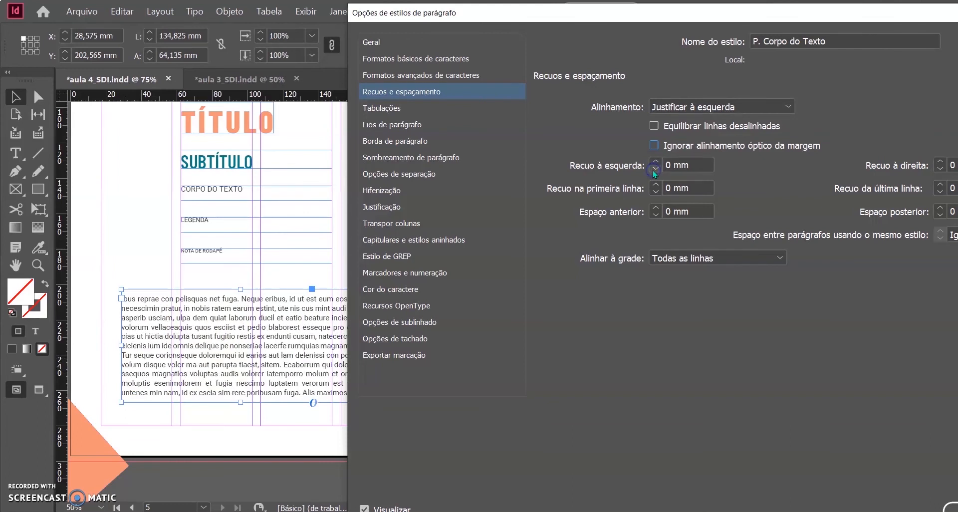
# Step: Try indents on the style's tab ruler, about 17.6 mm for the paragraph and 9.9 mm for its first line, and move them back
pyautogui.click(398, 112)
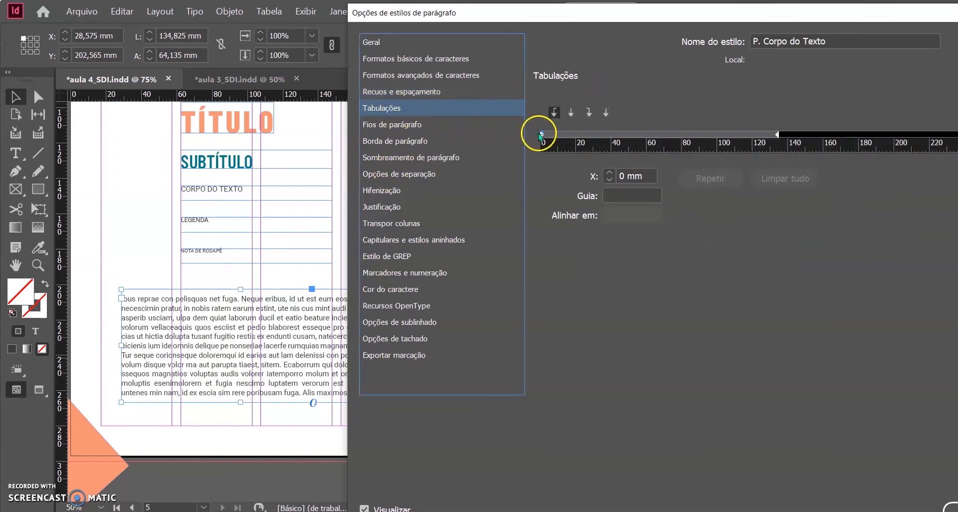
pyautogui.moveTo(540, 135); pyautogui.dragTo(573, 136)
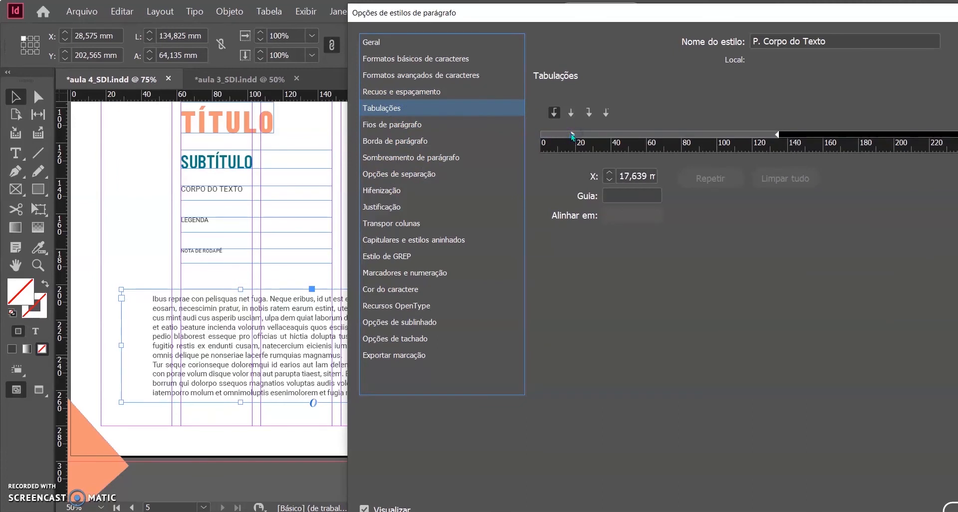
pyautogui.moveTo(572, 134); pyautogui.dragTo(589, 135)
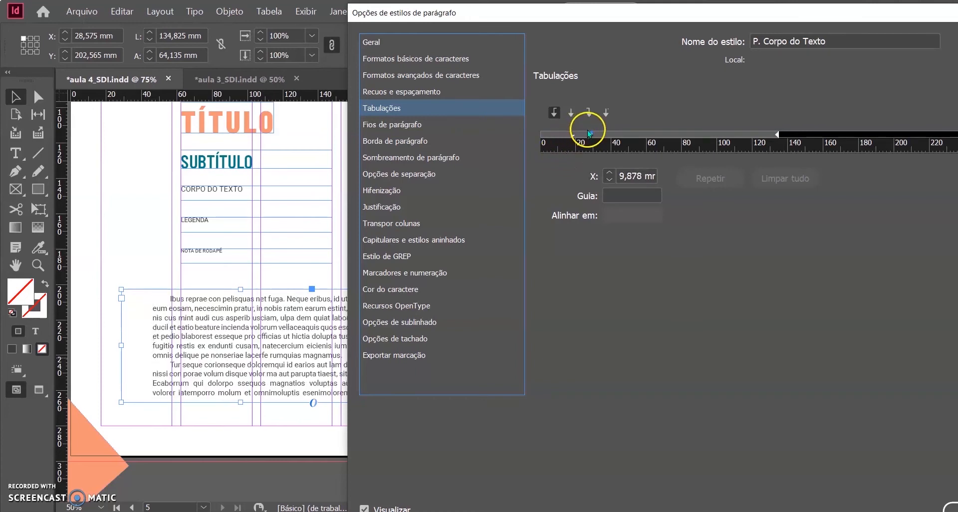
pyautogui.moveTo(589, 133); pyautogui.dragTo(541, 135)
# Step: Try a larger first-line indent and a 2 mm last-line indent in the style, returning both to 0 mm
pyautogui.click(427, 95)
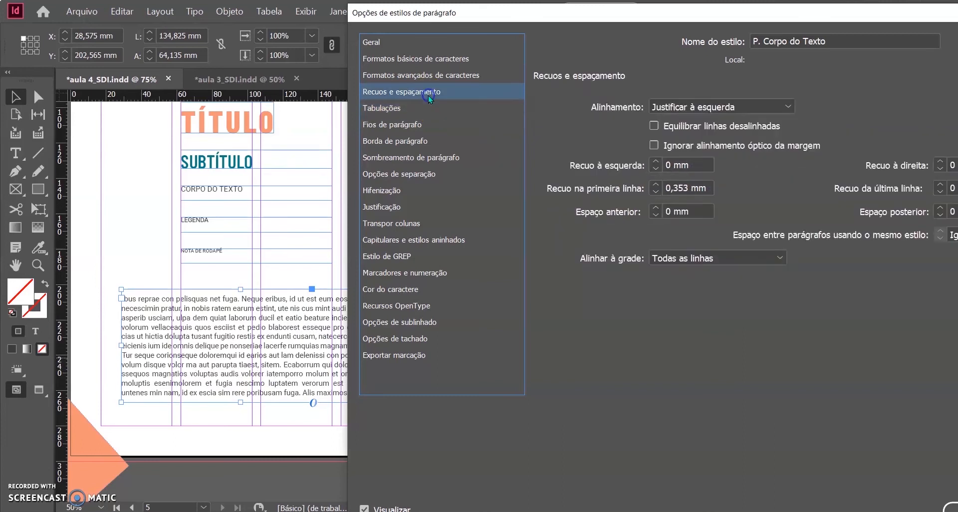
pyautogui.click(655, 184)
pyautogui.click(654, 184)
pyautogui.click(655, 183)
pyautogui.click(654, 183)
pyautogui.click(655, 183)
pyautogui.click(654, 189)
pyautogui.click(655, 189)
pyautogui.click(655, 189)
pyautogui.click(655, 190)
pyautogui.click(655, 190)
pyautogui.click(655, 189)
pyautogui.click(654, 188)
pyautogui.click(654, 189)
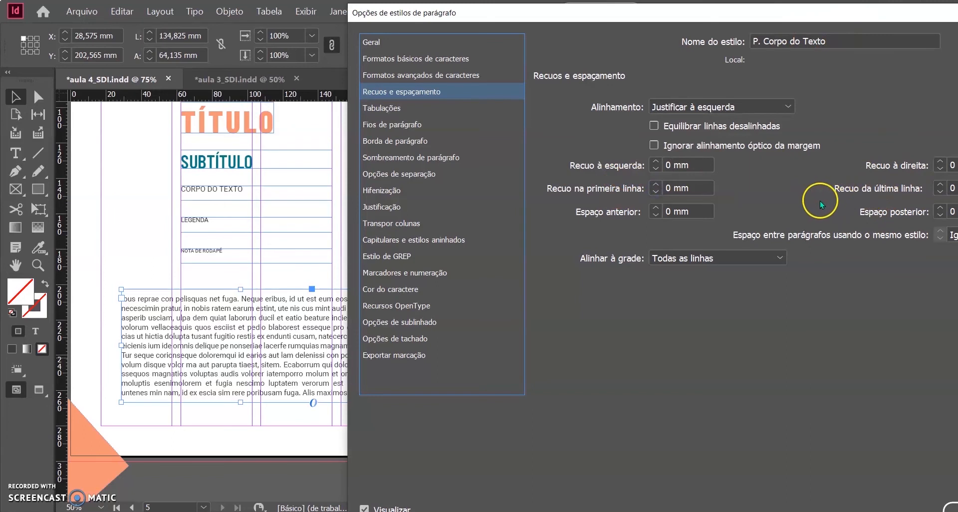
pyautogui.click(939, 185)
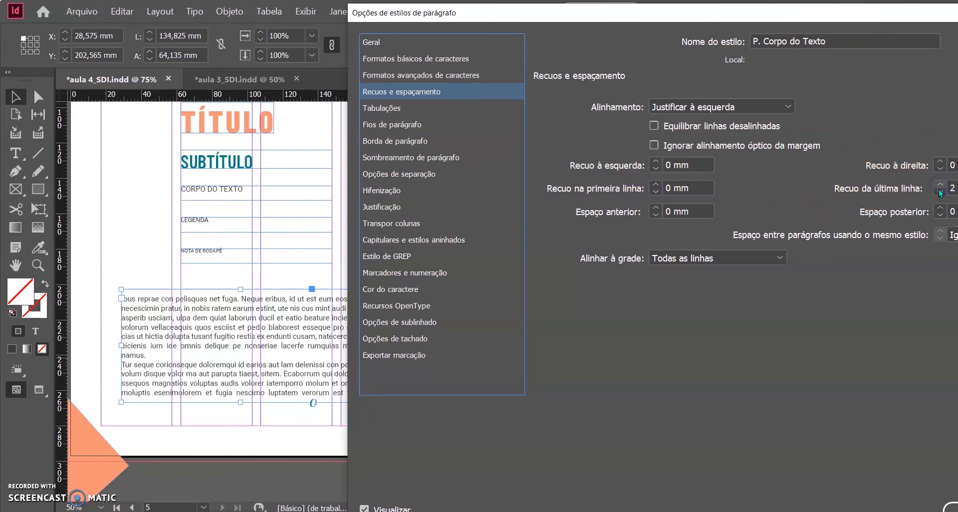
pyautogui.click(940, 193)
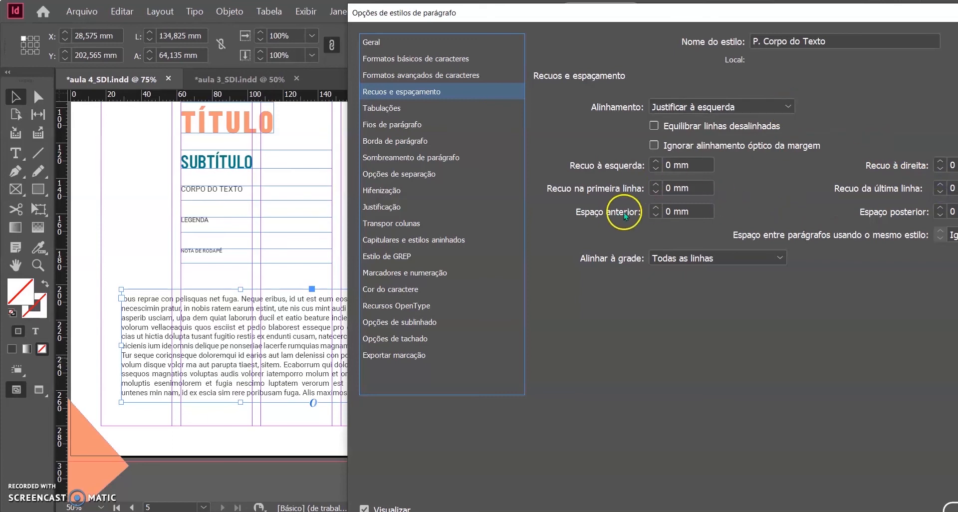
# Step: Compare Nenhum(a) with Todas as linhas for the P. Corpo do Texto style's grid alignment, keep Todas as linhas and confirm the style options
pyautogui.moveTo(710, 18); pyautogui.dragTo(701, 20)
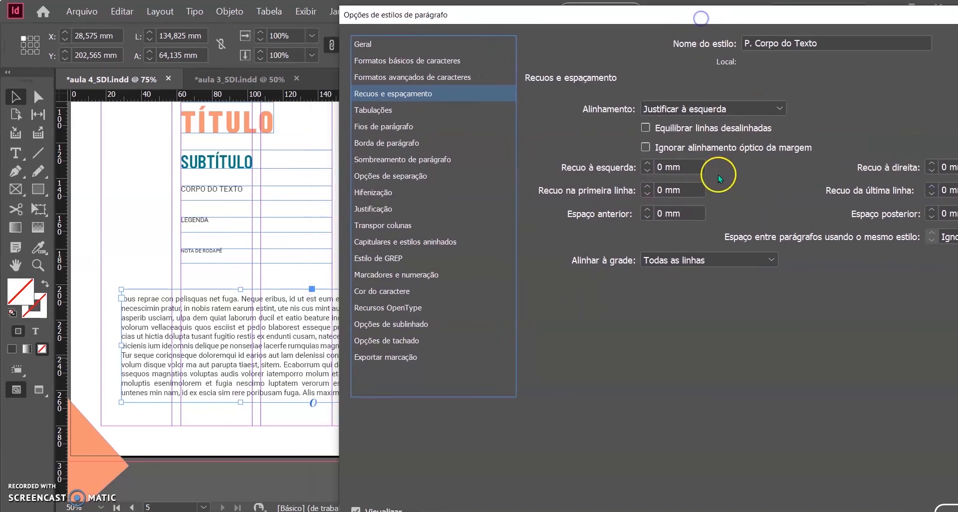
pyautogui.click(744, 252)
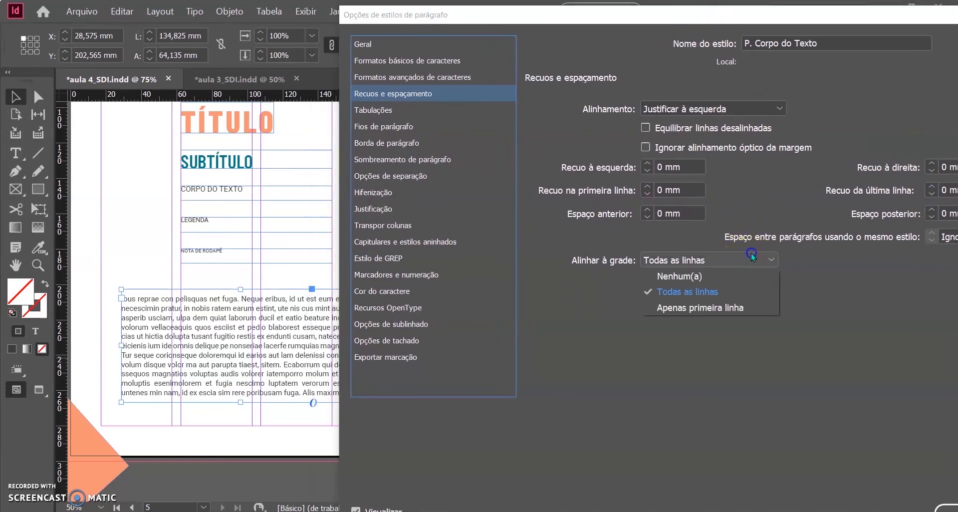
pyautogui.click(722, 291)
pyautogui.click(719, 262)
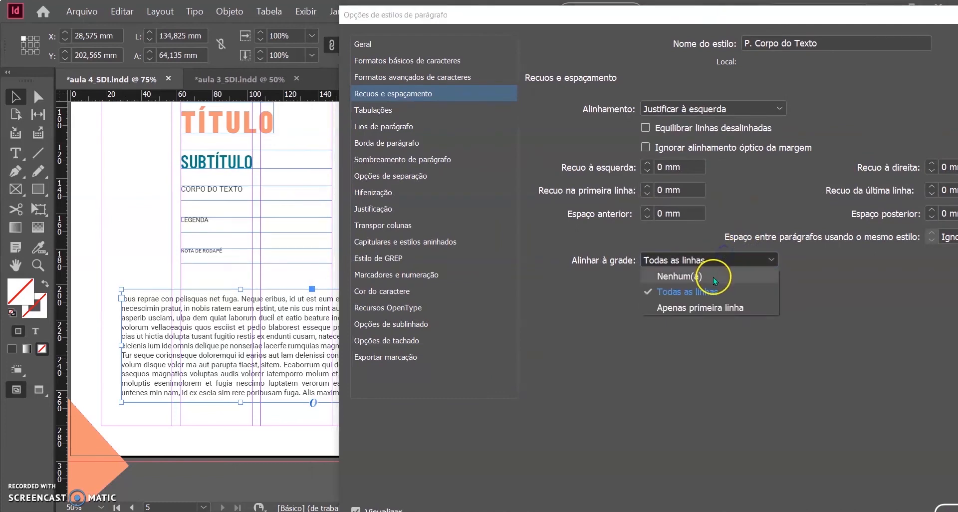
pyautogui.click(713, 277)
pyautogui.click(285, 329)
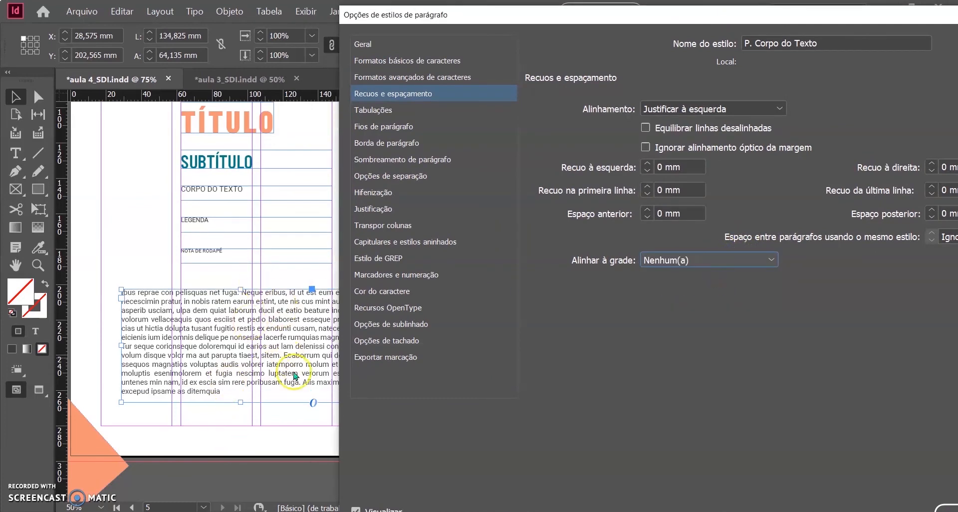
pyautogui.click(714, 259)
pyautogui.click(715, 290)
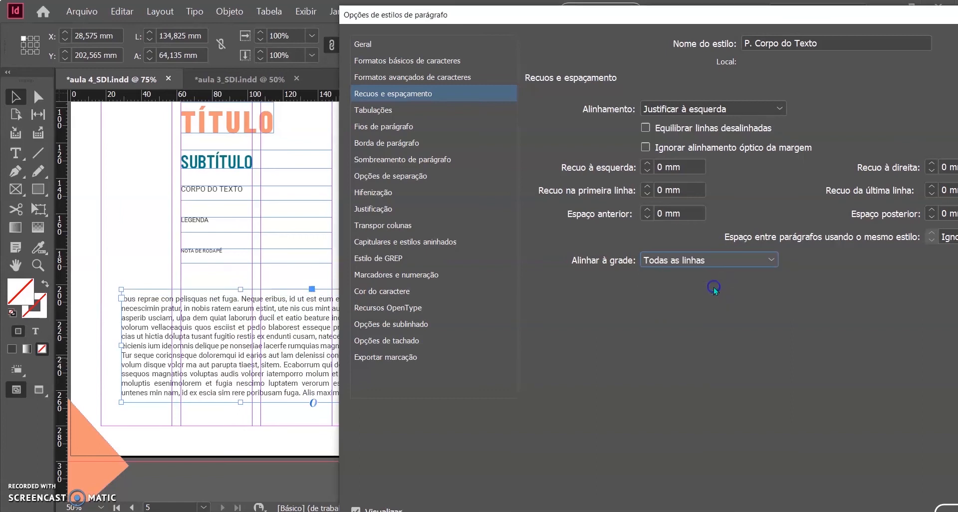
pyautogui.click(944, 507)
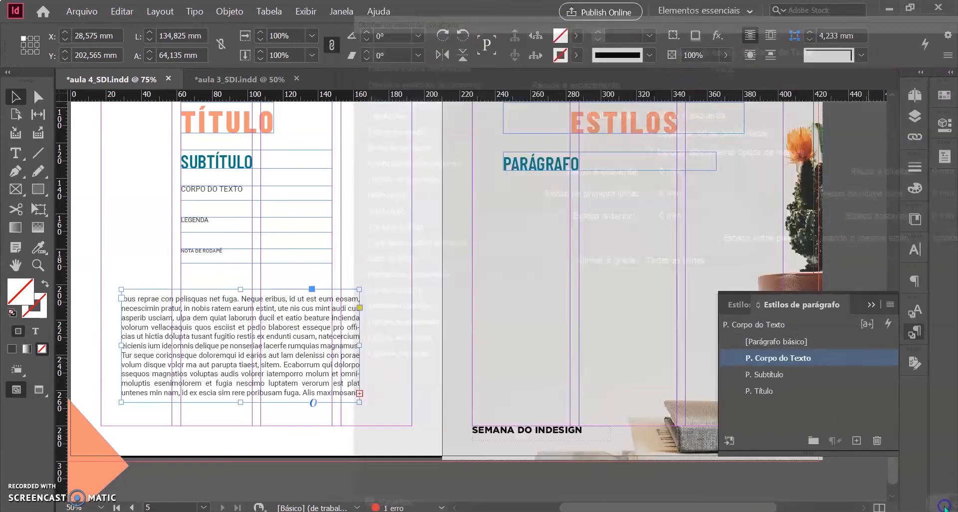
# Step: Narrow the body text frame to about 74 mm and flow its overset text into a new adjacent frame about 75 by 63.5 mm
pyautogui.hotkey('ctrl', '=')
pyautogui.hotkey('ctrl', '=')
pyautogui.moveTo(519, 300); pyautogui.dragTo(448, 301)
pyautogui.moveTo(605, 302); pyautogui.dragTo(425, 301)
pyautogui.click(424, 384)
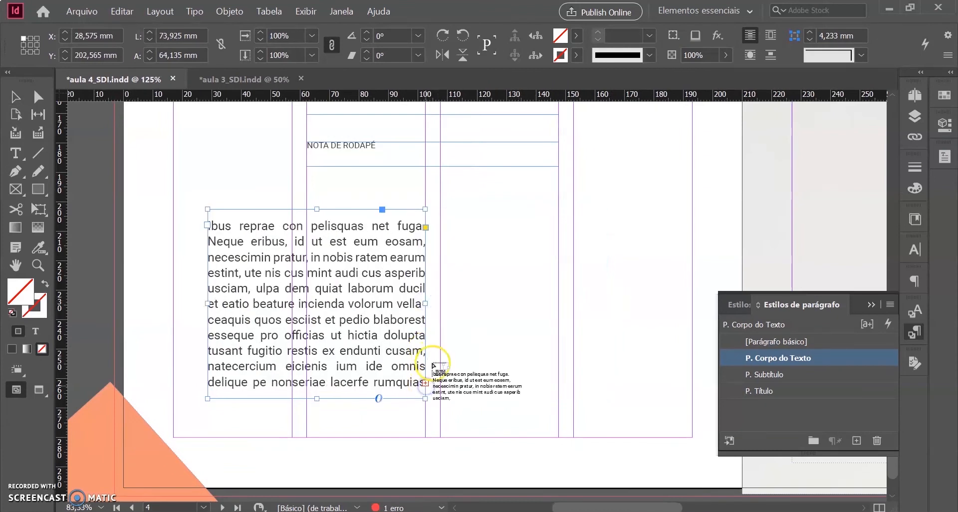
pyautogui.moveTo(440, 211); pyautogui.dragTo(661, 398)
pyautogui.hotkey('ctrl', '=')
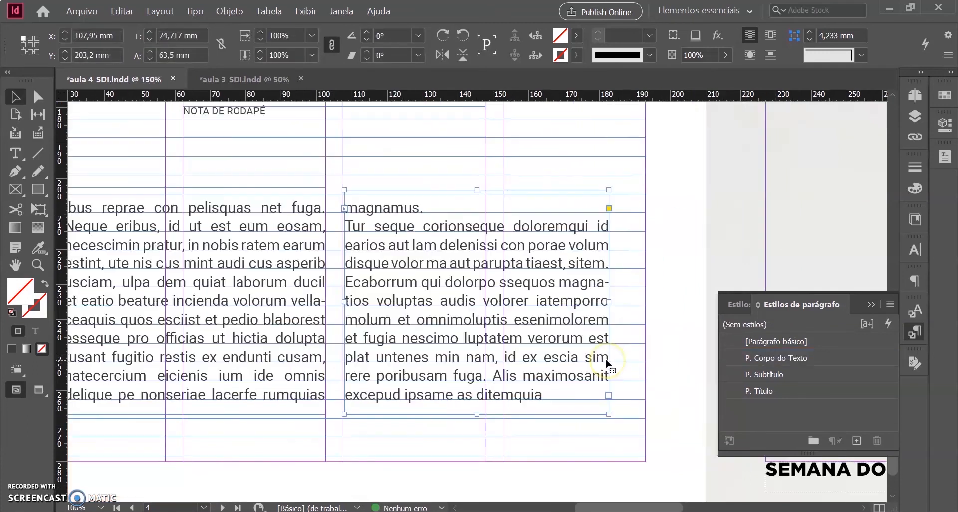
pyautogui.moveTo(376, 318); pyautogui.dragTo(431, 316)
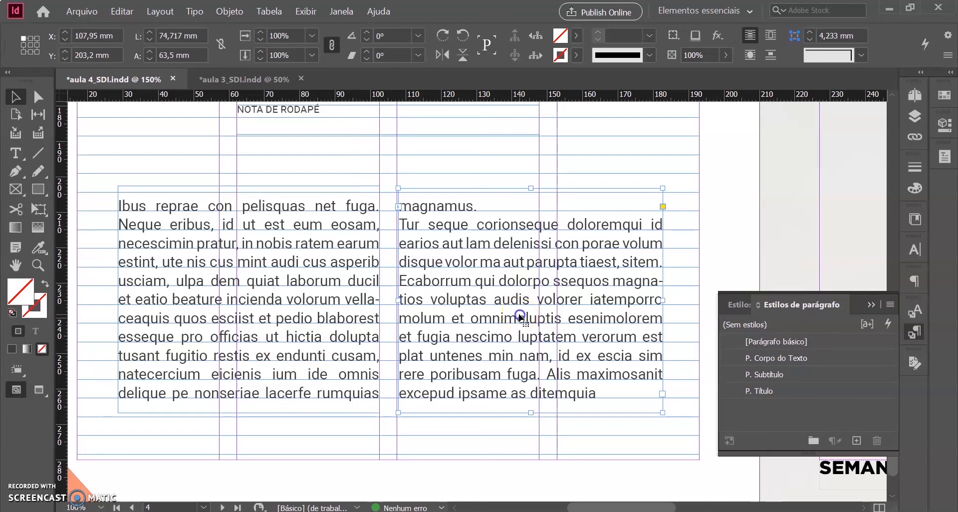
# Step: Delete the second text frame and resize the remaining body text frame to about 141 mm wide and 65 mm high
pyautogui.hotkey('ctrl', '-')
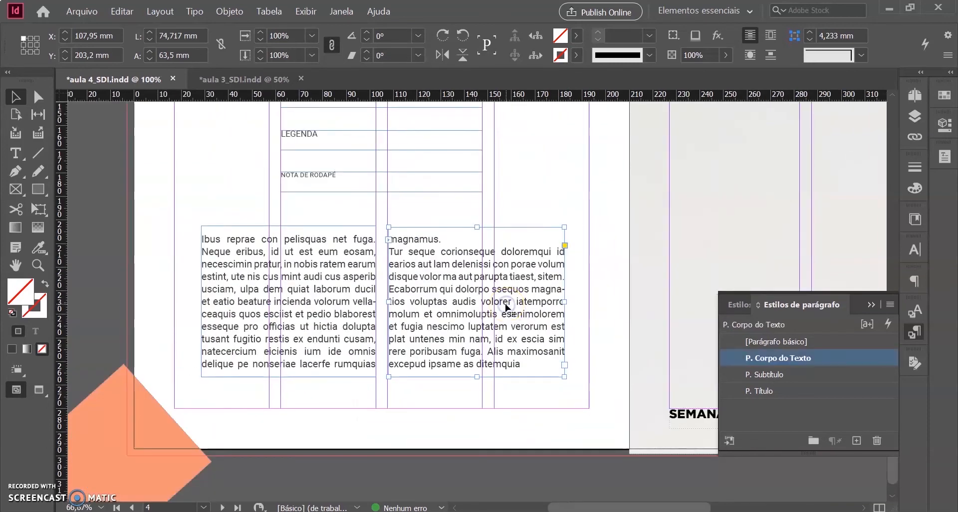
pyautogui.press('Delete')
pyautogui.click(290, 274)
pyautogui.moveTo(377, 302); pyautogui.dragTo(534, 301)
pyautogui.moveTo(466, 292); pyautogui.dragTo(429, 319)
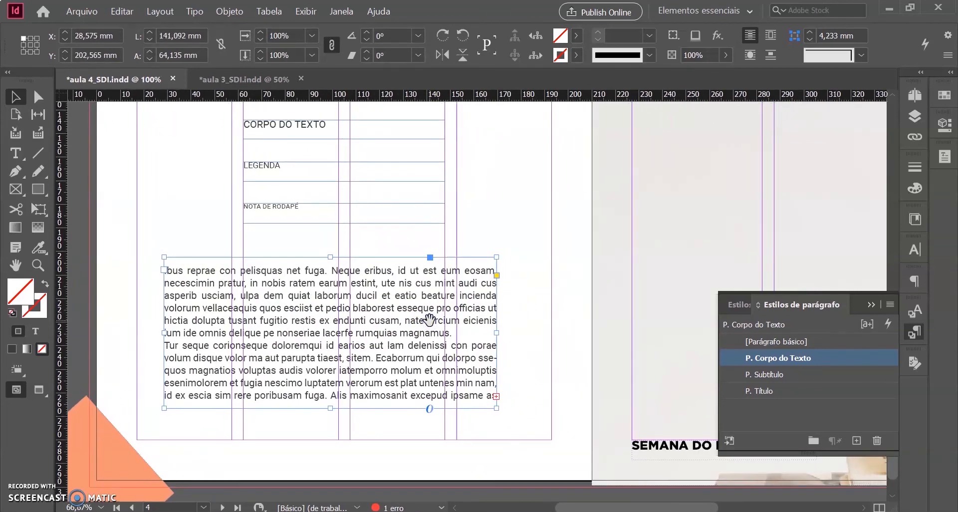
pyautogui.moveTo(522, 260); pyautogui.dragTo(460, 280)
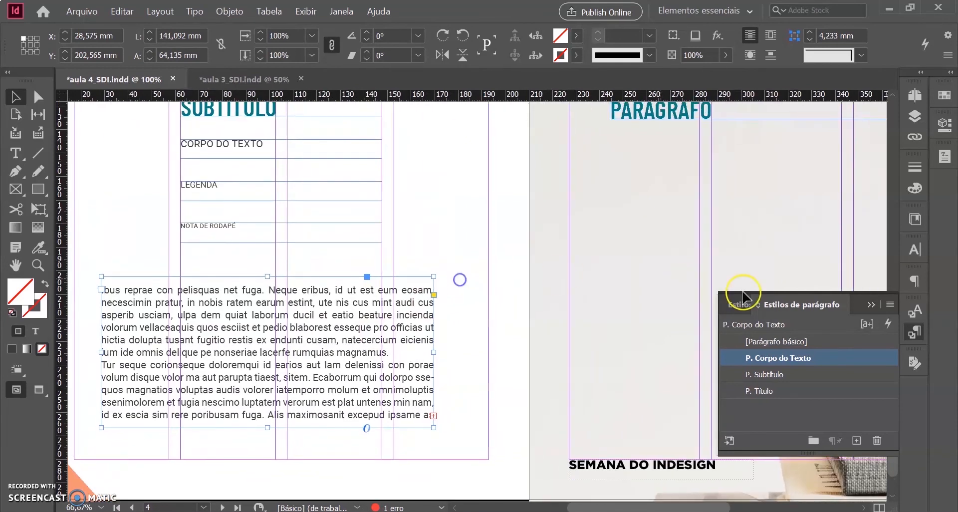
pyautogui.click(870, 303)
pyautogui.moveTo(268, 427); pyautogui.dragTo(268, 430)
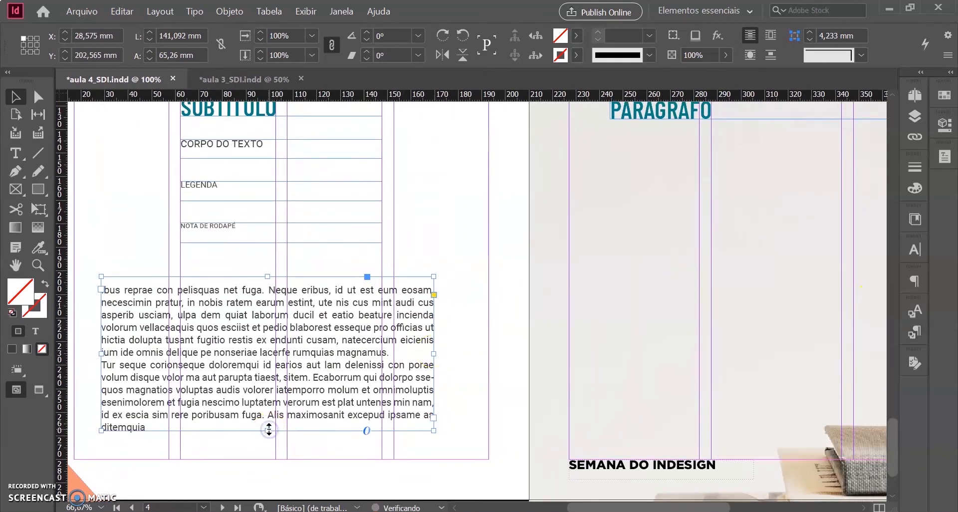